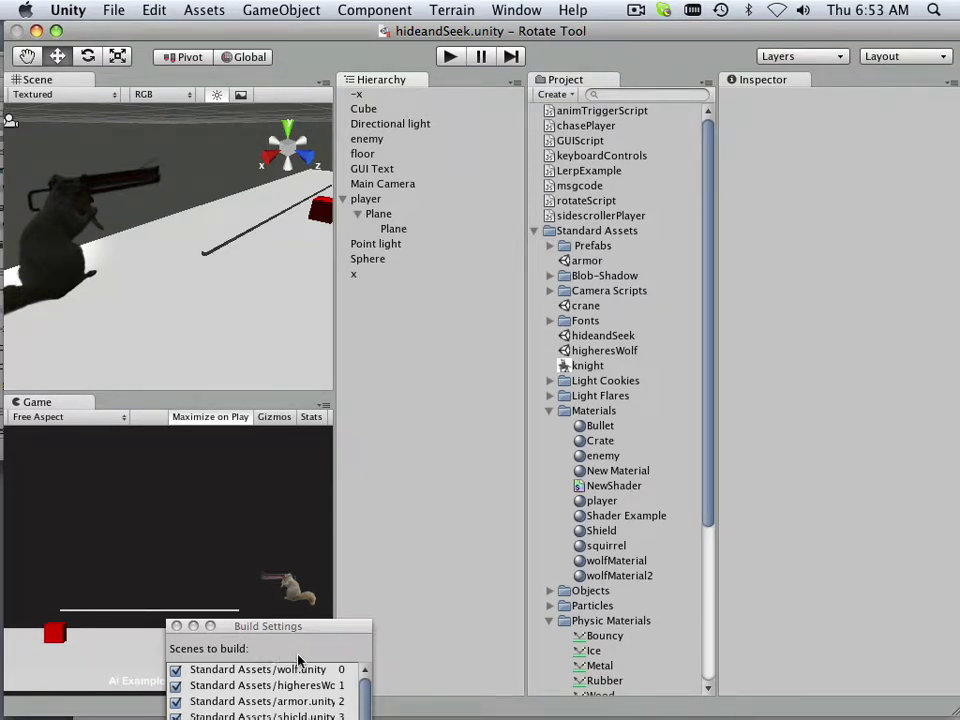
# Step: Drag the arrow model from Standard Assets > Objects into the scene at 0,0,0
pyautogui.moveTo(292, 628); pyautogui.dragTo(227, 679)
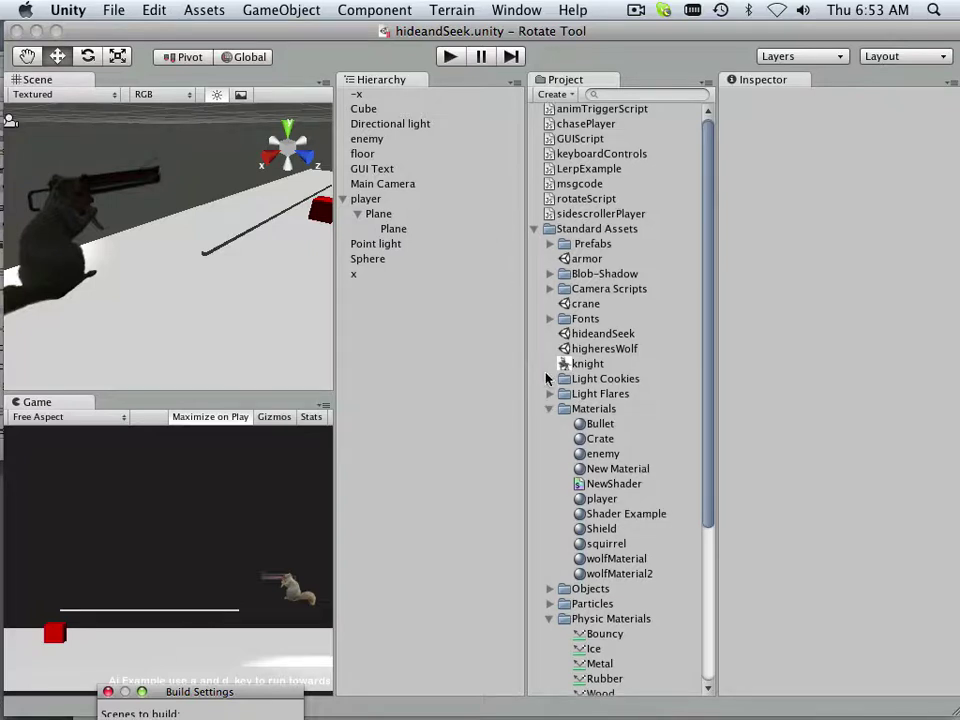
pyautogui.scroll(-1, 600, 408)
pyautogui.scroll(1, 590, 417)
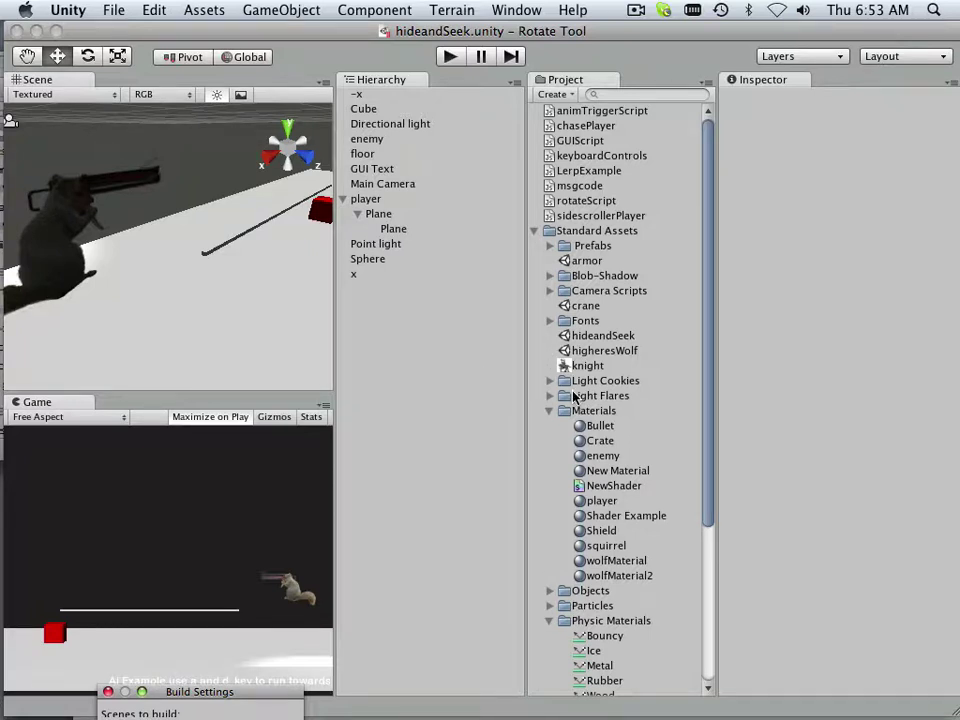
pyautogui.click(549, 590)
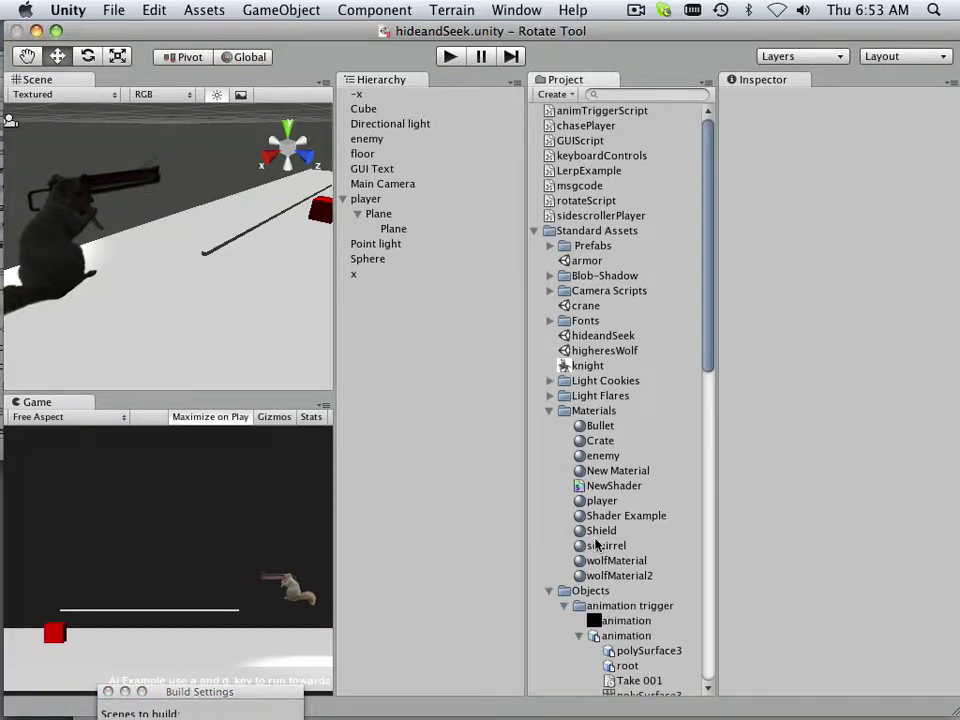
pyautogui.scroll(-5, 596, 545)
pyautogui.scroll(-5, 712, 400)
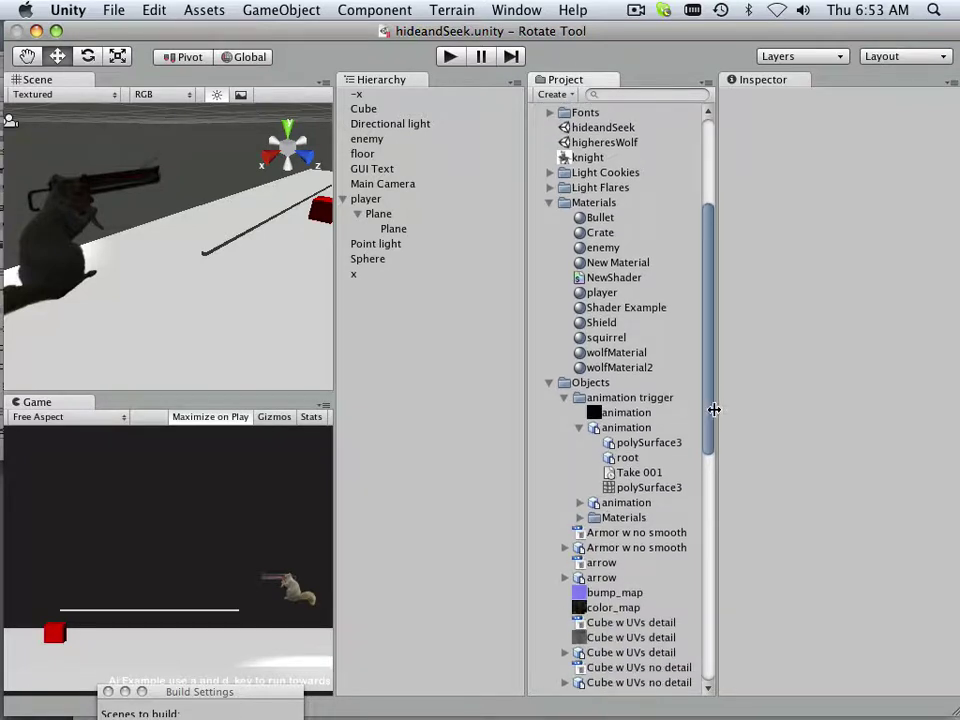
pyautogui.scroll(-1, 578, 596)
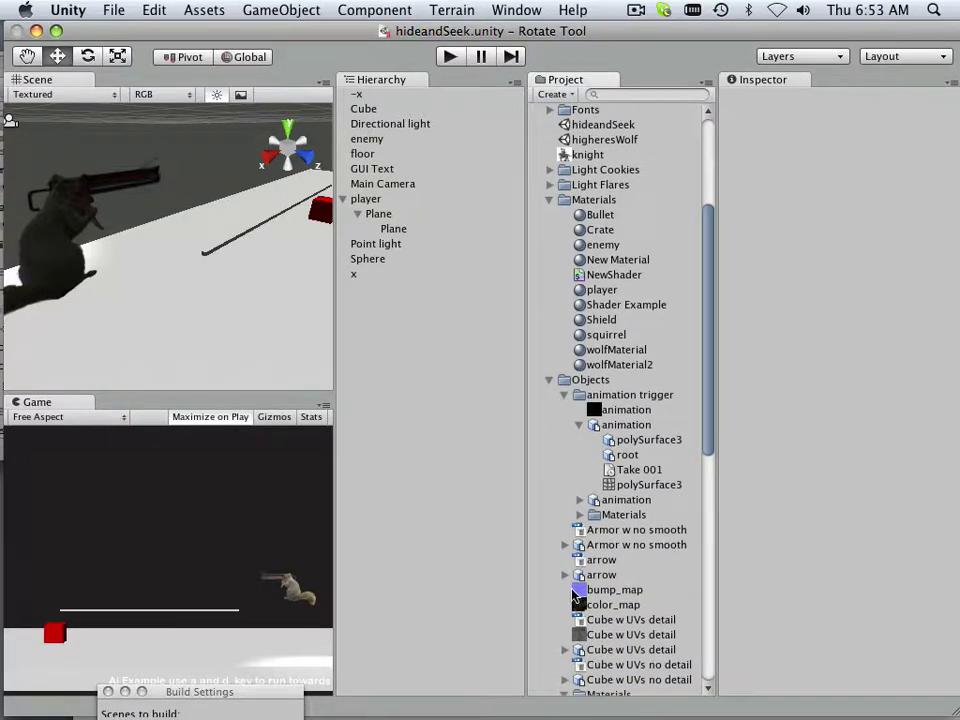
pyautogui.moveTo(577, 581); pyautogui.dragTo(94, 578)
pyautogui.moveTo(590, 574); pyautogui.dragTo(404, 549)
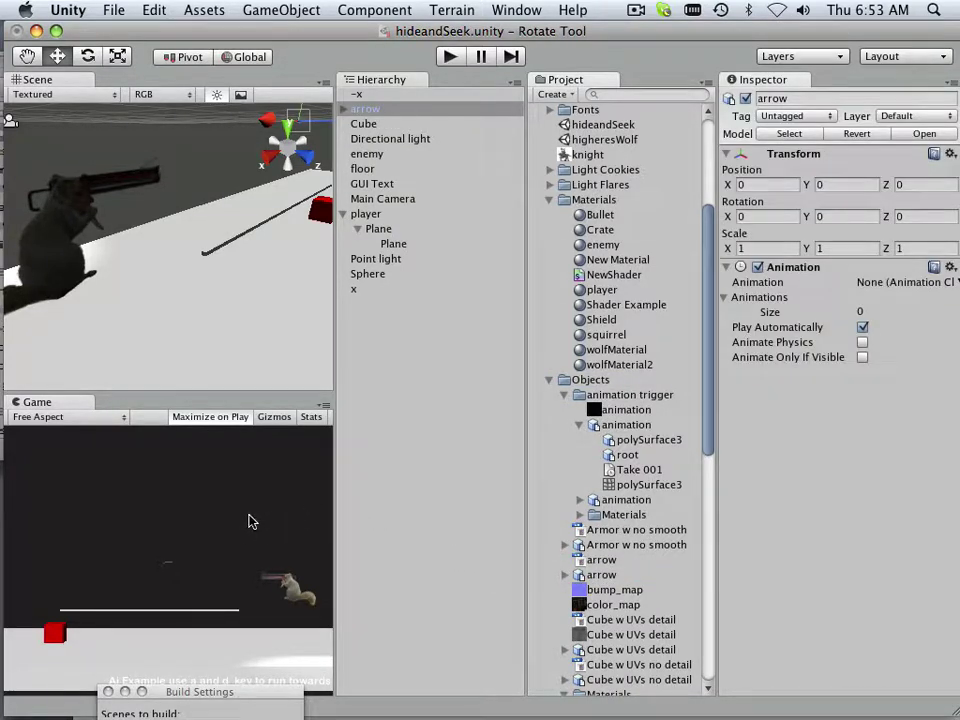
# Step: Scale the arrow up to 2.509153 and set Scale X to -2.509153 to mirror it
pyautogui.click(117, 58)
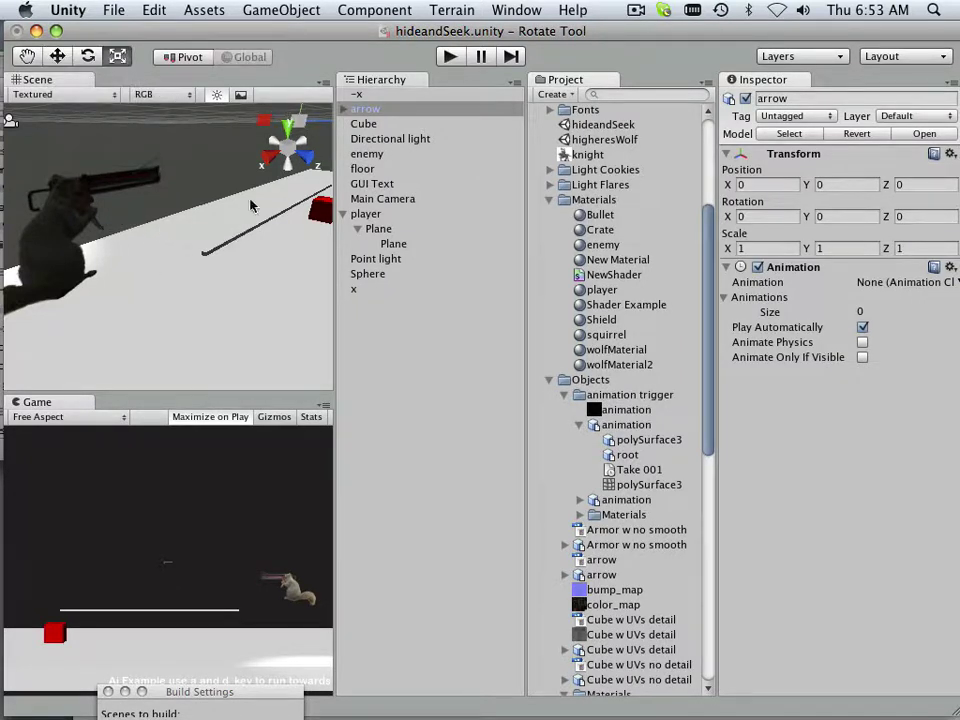
pyautogui.press('f')
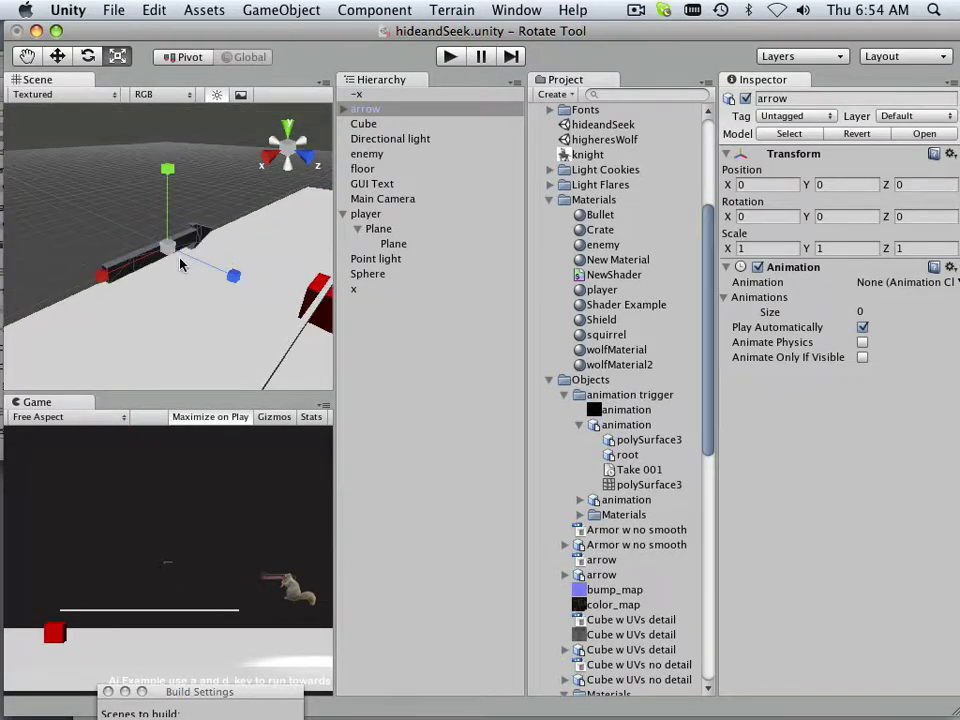
pyautogui.moveTo(167, 246); pyautogui.dragTo(290, 320)
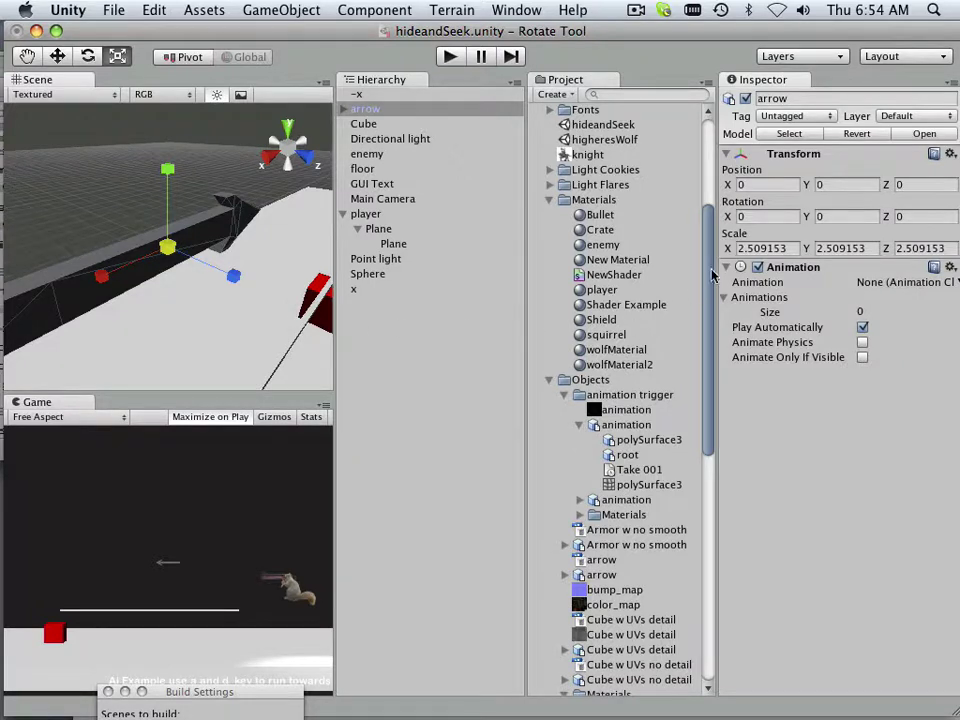
pyautogui.click(741, 249)
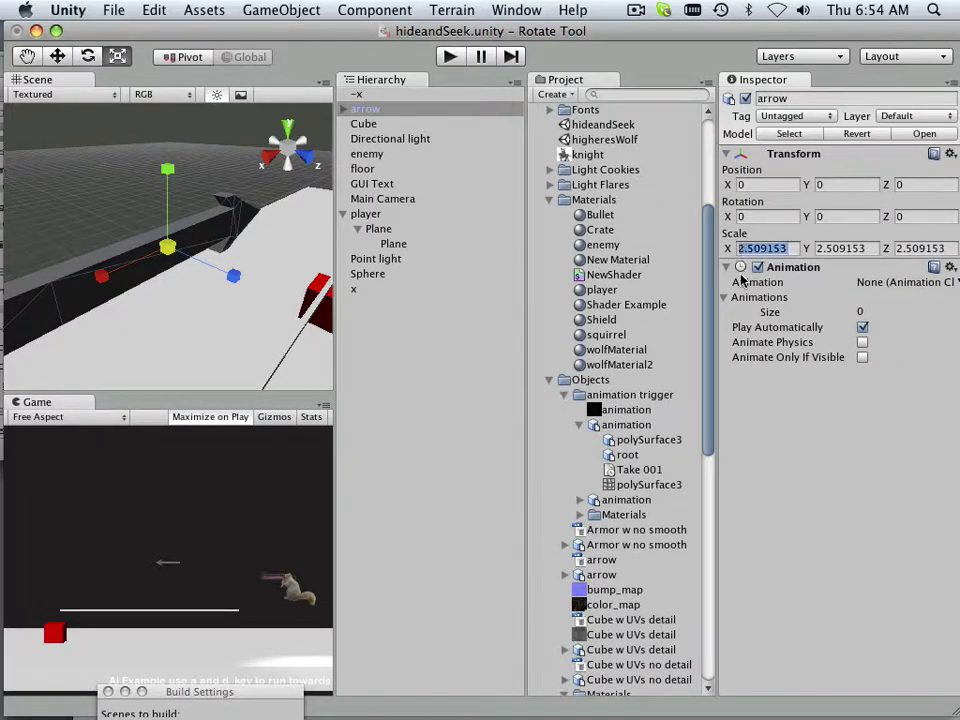
pyautogui.press('Left')
pyautogui.write('-')
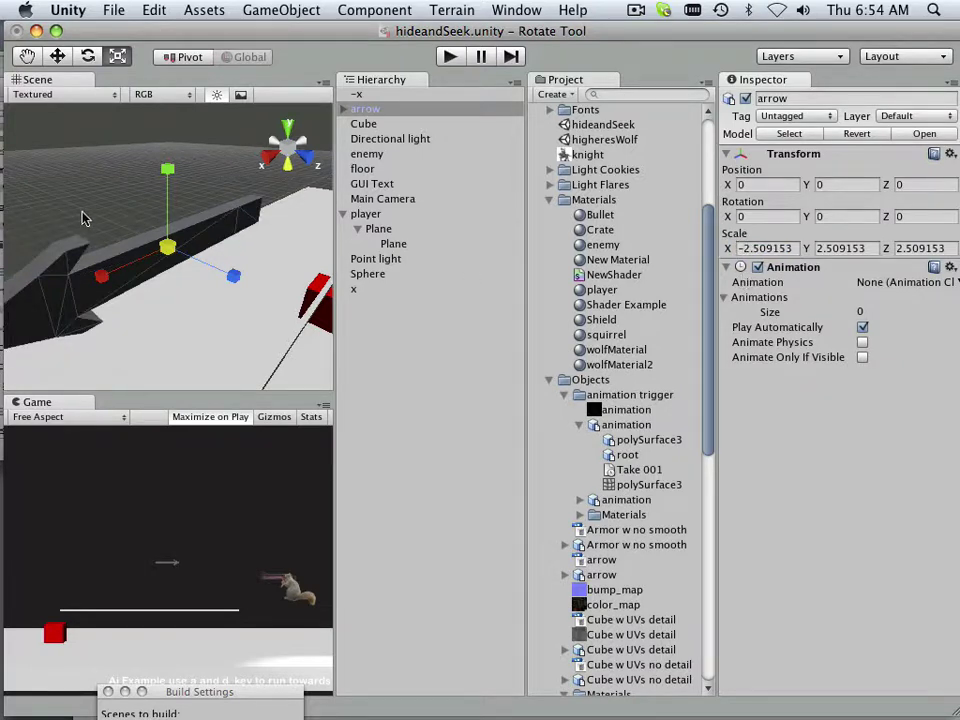
pyautogui.click(57, 57)
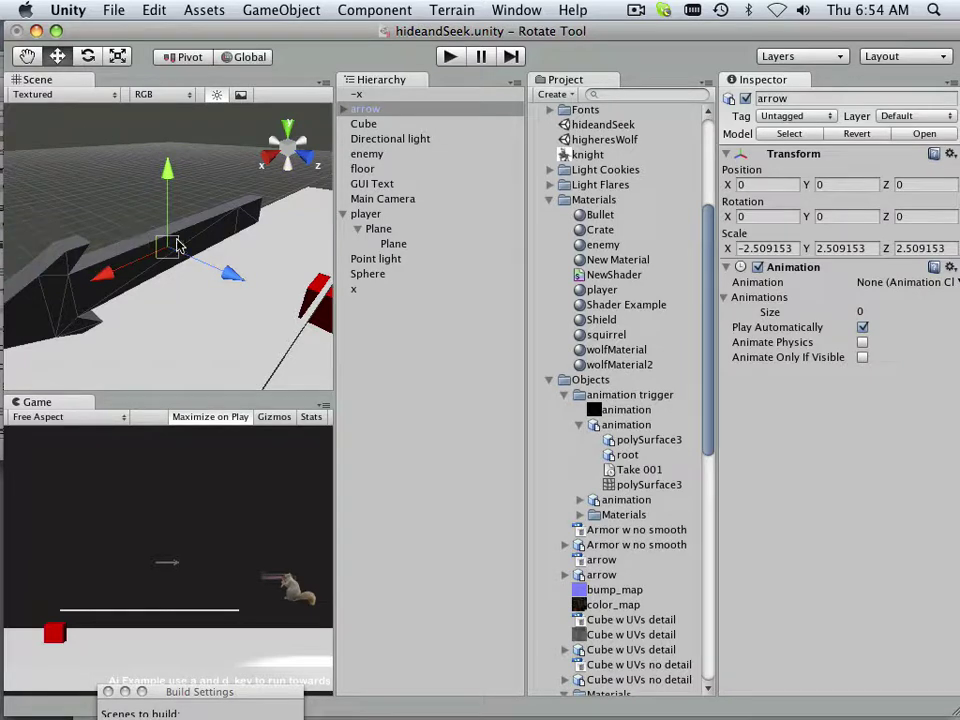
pyautogui.keyDown('alt'); pyautogui.moveTo(178, 242); pyautogui.dragTo(220, 197); pyautogui.keyUp('alt')
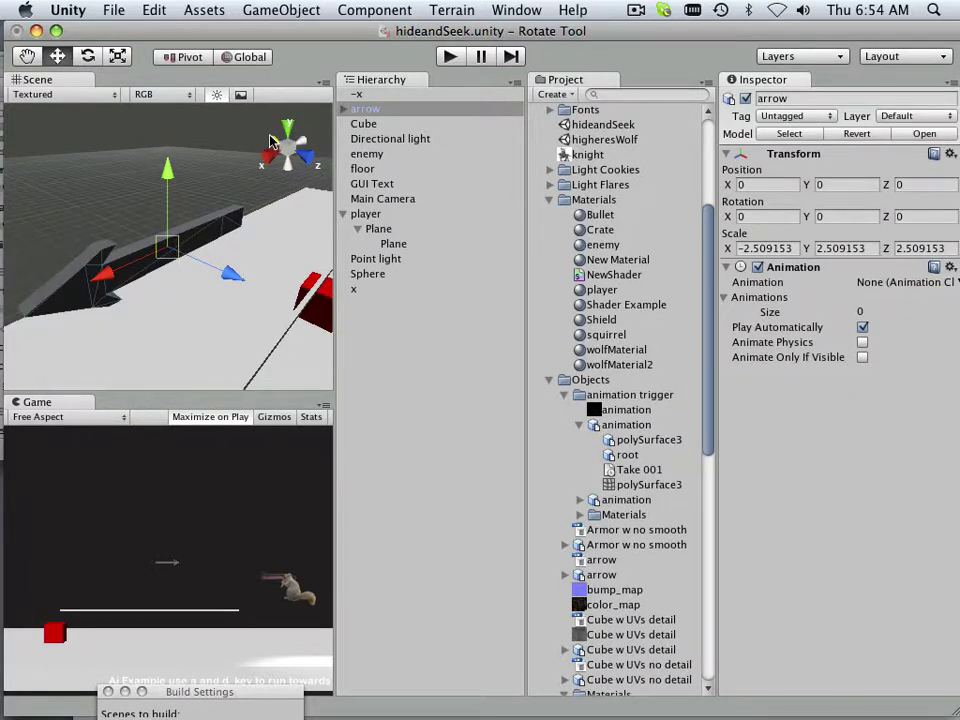
# Step: In Back view, move the arrow just above the red cube and parent it under enemy
pyautogui.click(304, 158)
pyautogui.scroll(-5, 150, 302)
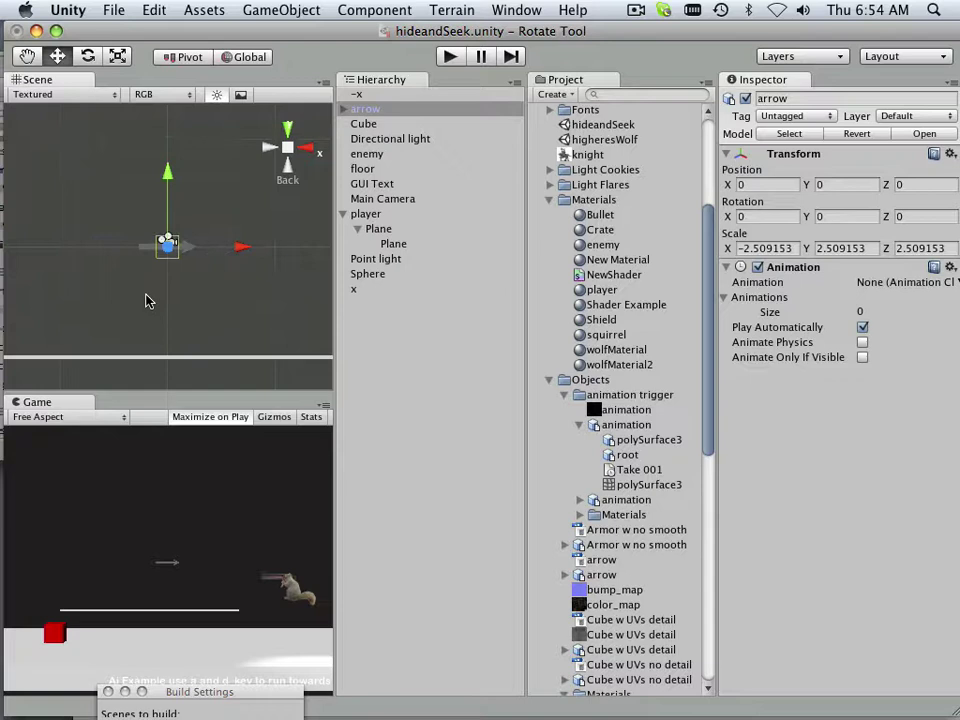
pyautogui.moveTo(238, 250); pyautogui.dragTo(124, 249)
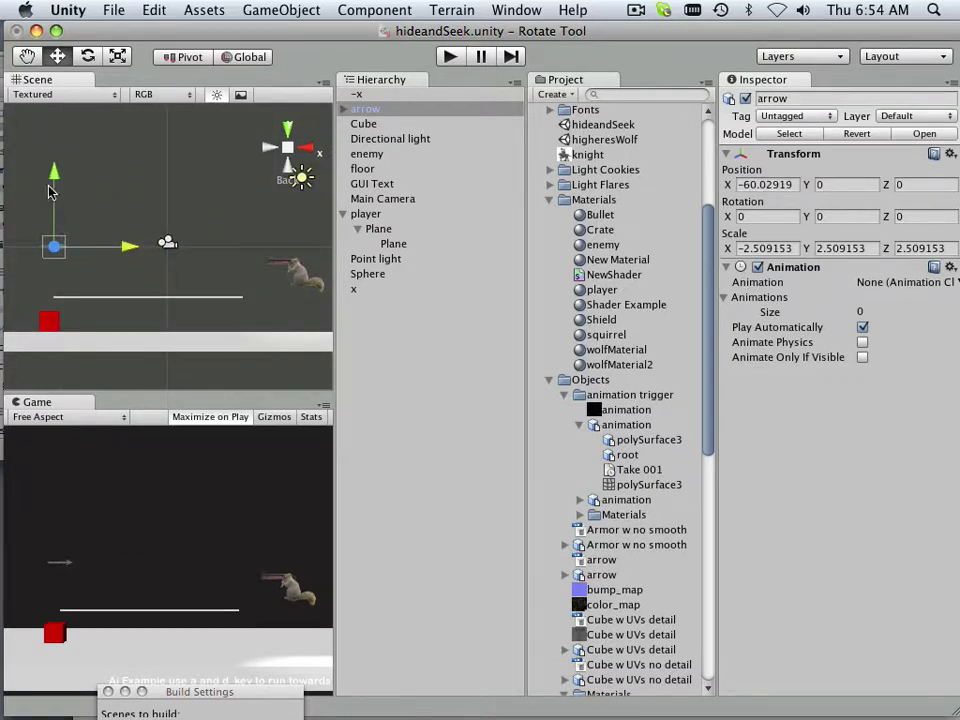
pyautogui.moveTo(54, 172); pyautogui.dragTo(56, 237)
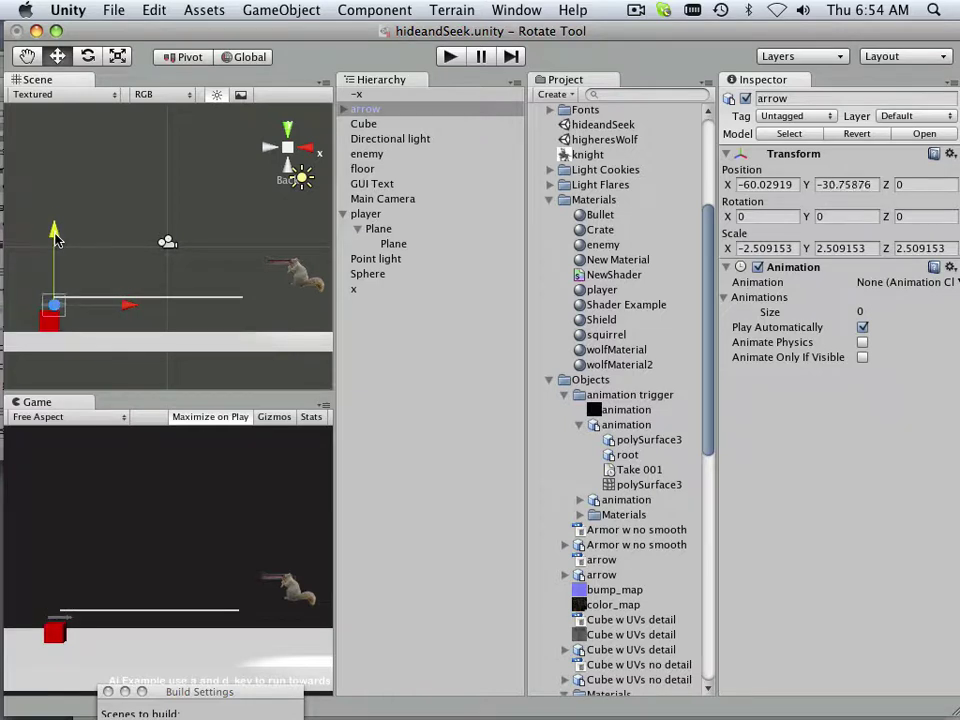
pyautogui.moveTo(139, 313); pyautogui.dragTo(133, 314)
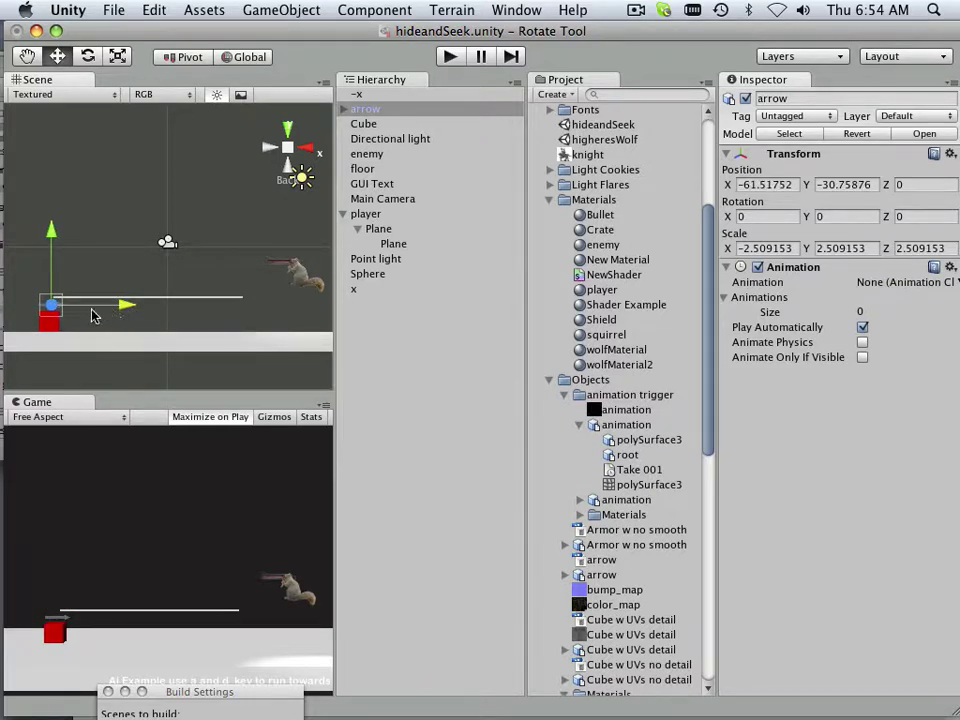
pyautogui.scroll(3, 91, 316)
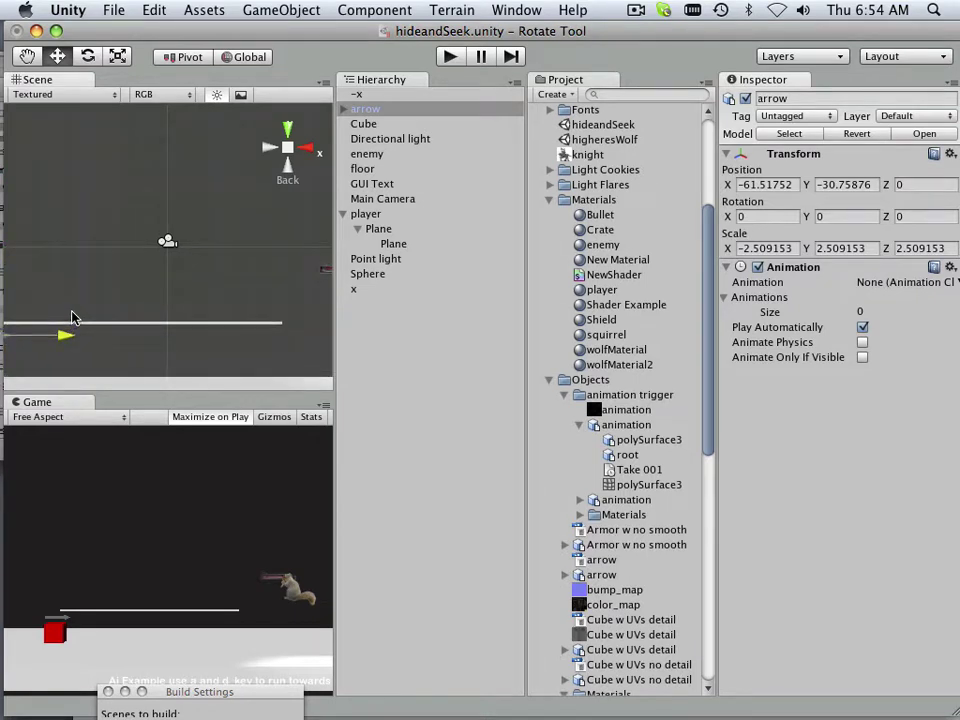
pyautogui.scroll(-3, 72, 318)
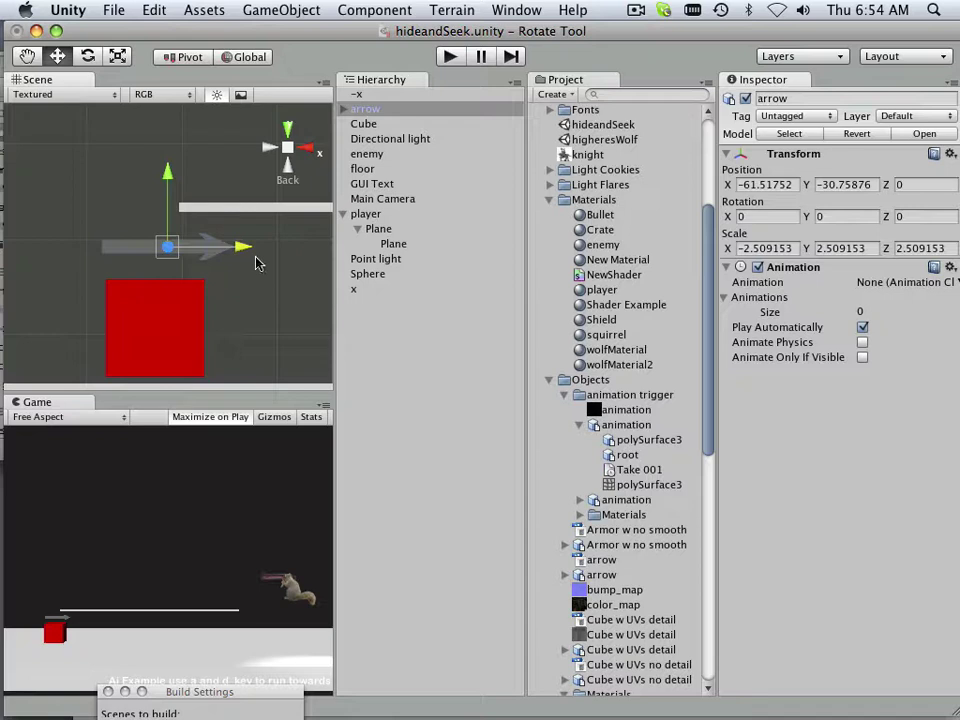
pyautogui.moveTo(244, 251); pyautogui.dragTo(234, 252)
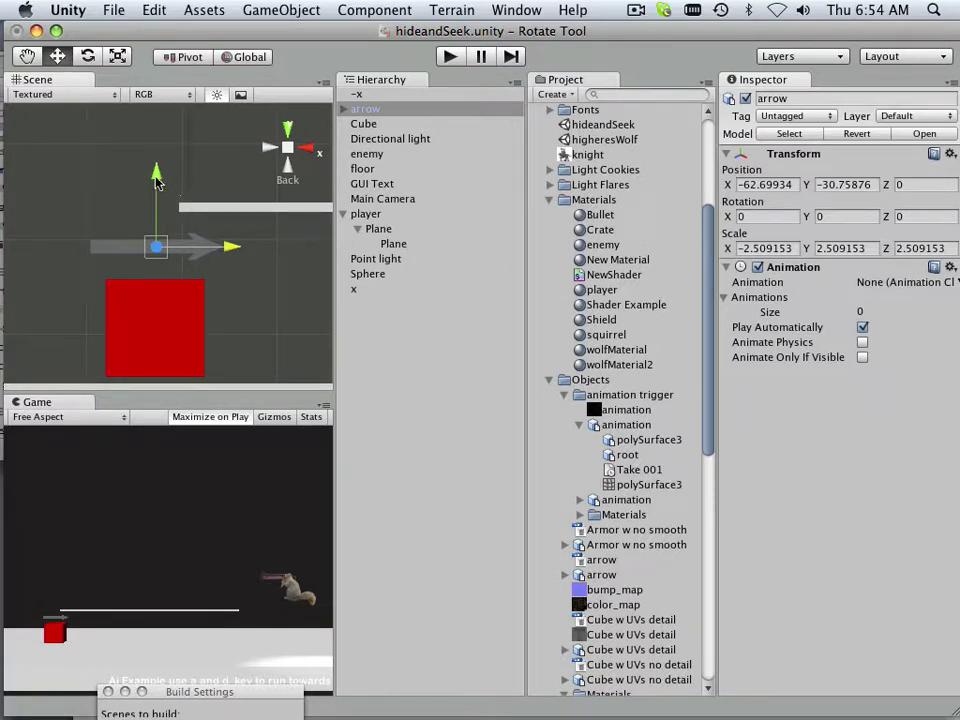
pyautogui.moveTo(157, 181); pyautogui.dragTo(157, 189)
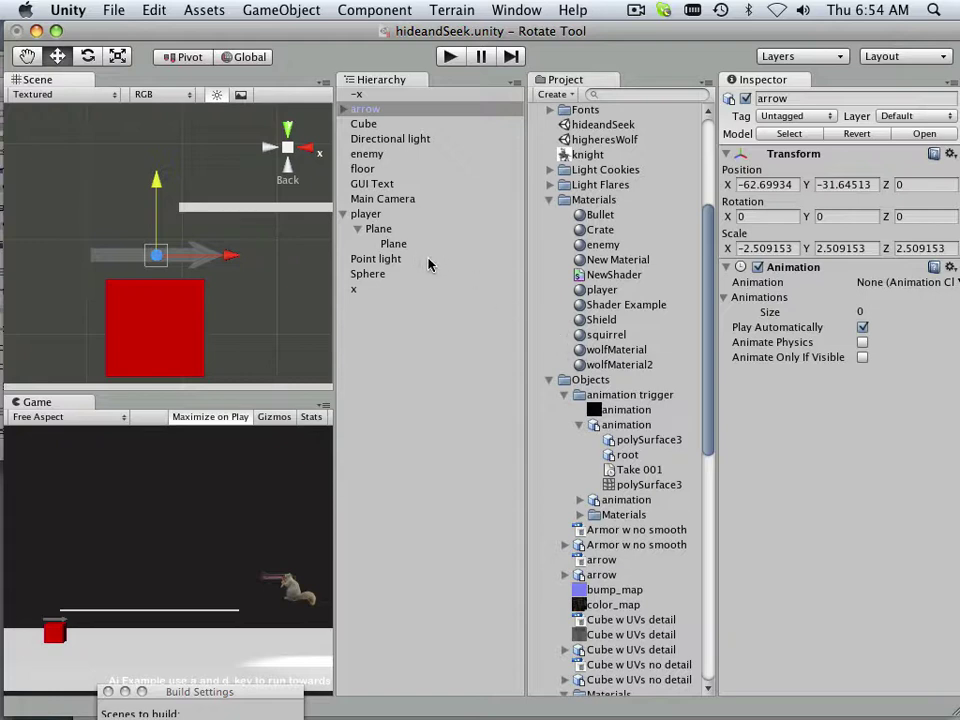
pyautogui.moveTo(369, 115); pyautogui.dragTo(368, 154)
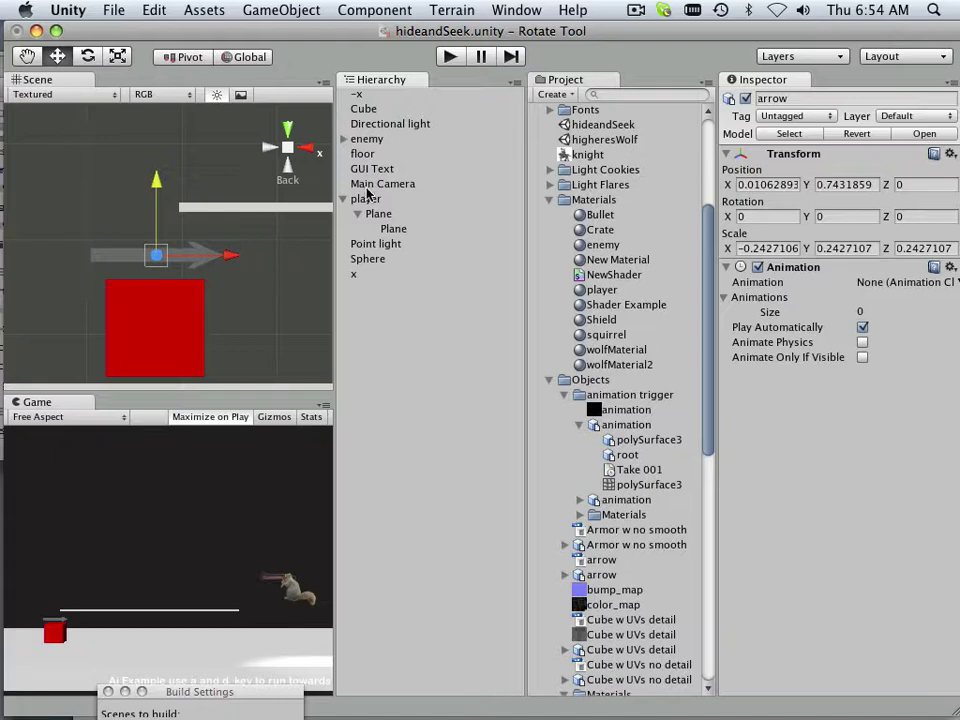
# Step: Expand and select the enemy in the Hierarchy, then start play mode with Maximize on Play
pyautogui.click(343, 139)
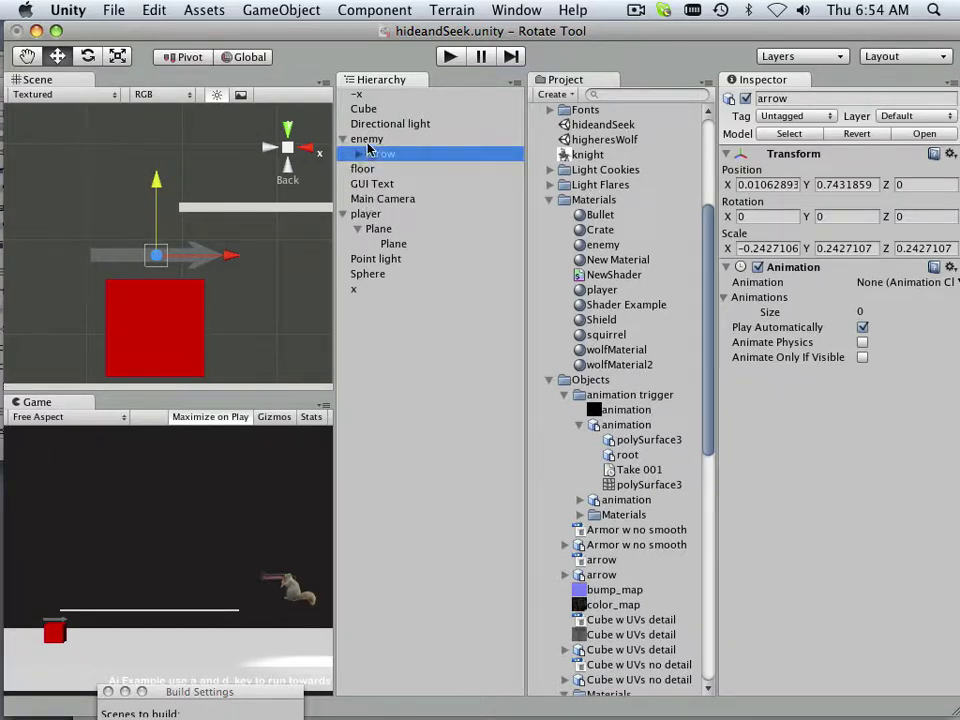
pyautogui.click(368, 140)
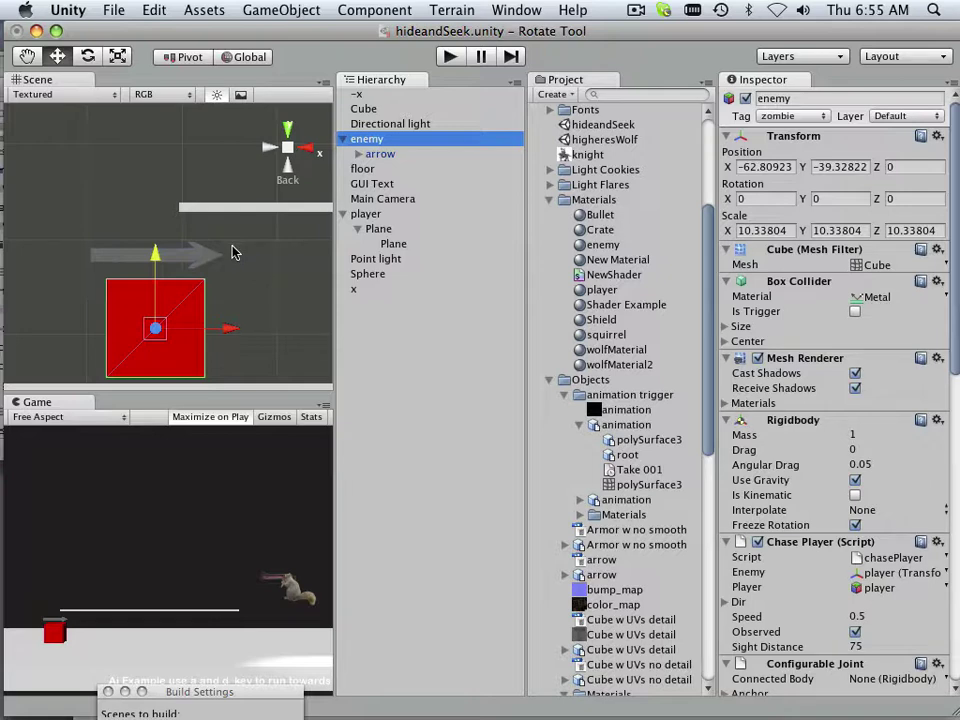
pyautogui.click(449, 57)
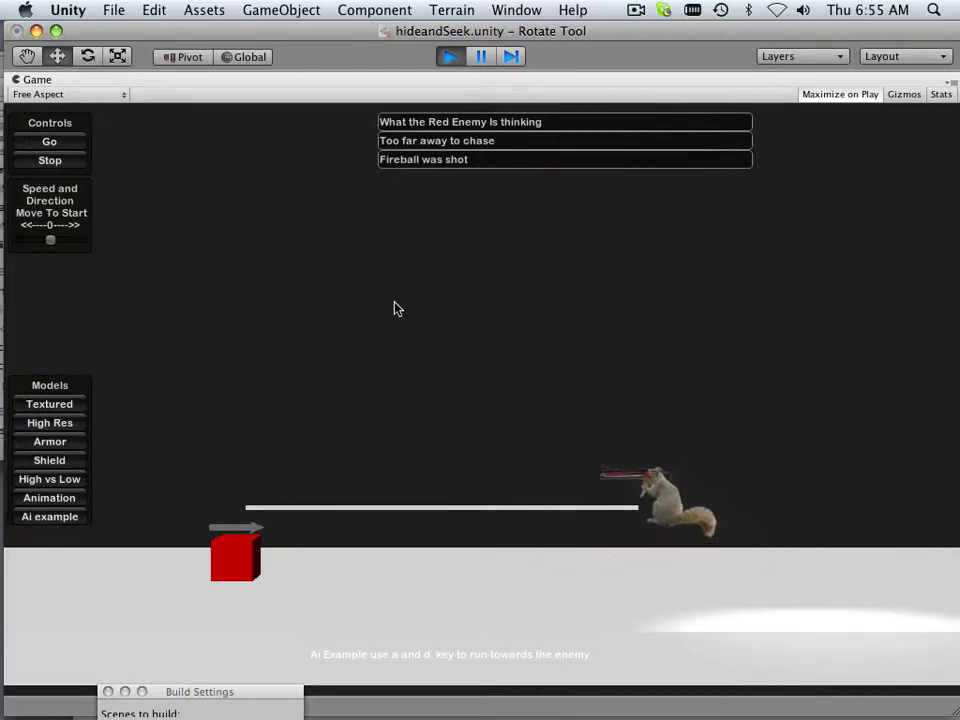
# Step: Run the player toward and away from the red enemy using the d and a keys
pyautogui.press('d')
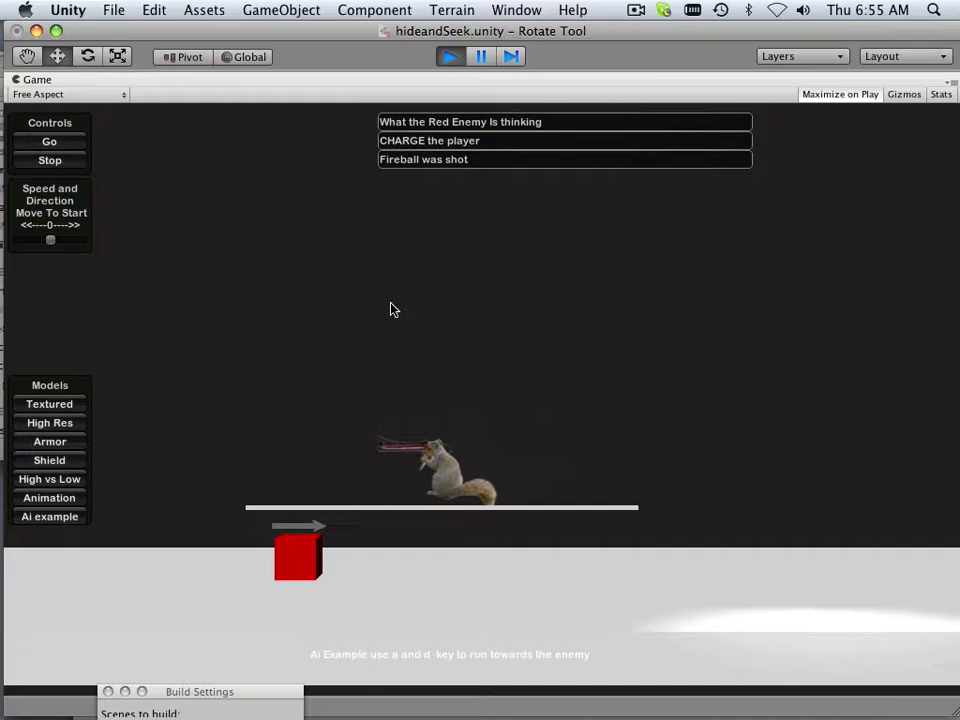
pyautogui.press('a')
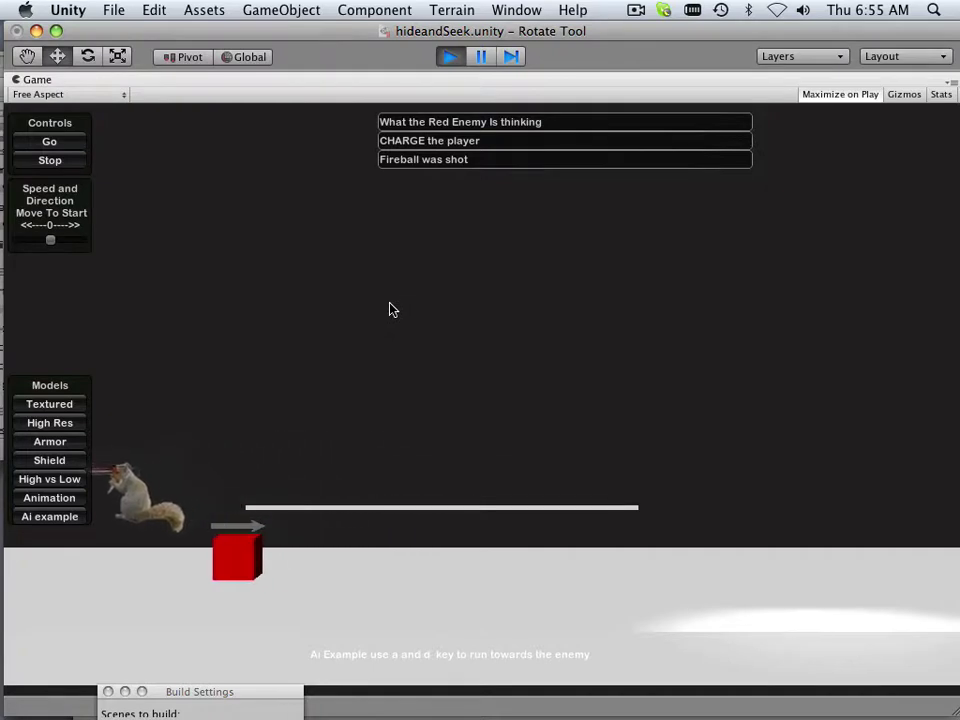
pyautogui.press('d')
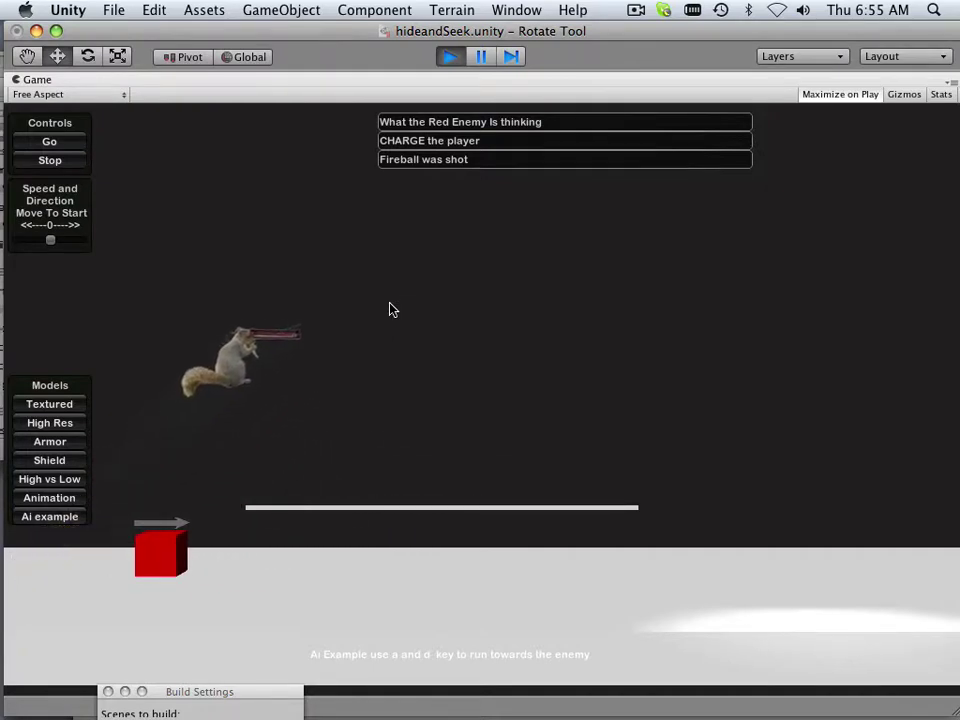
pyautogui.press('d')
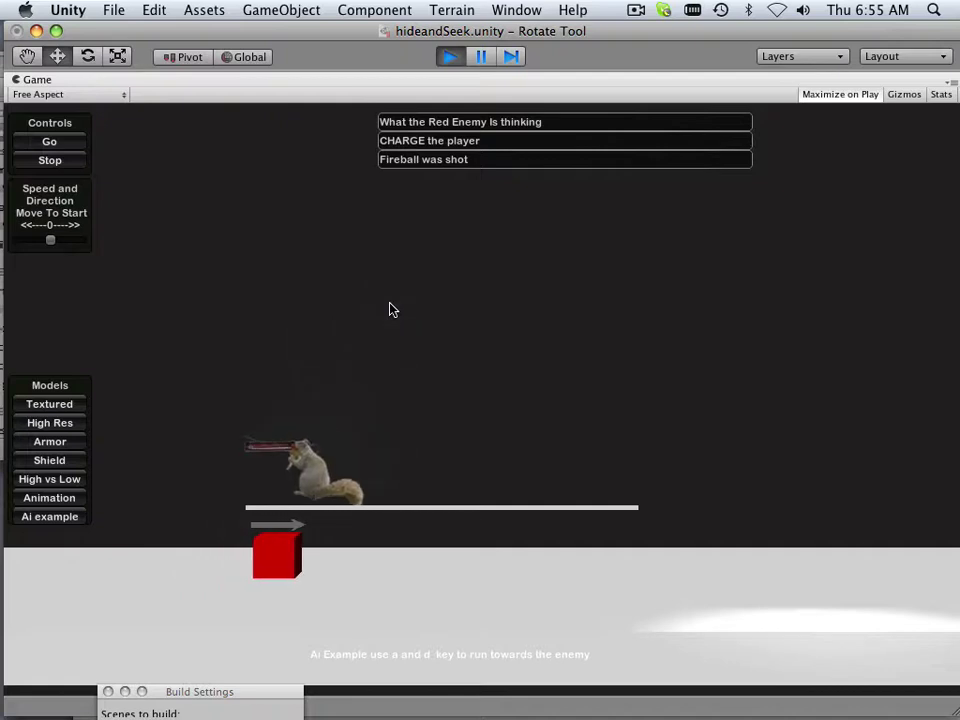
pyautogui.press('a')
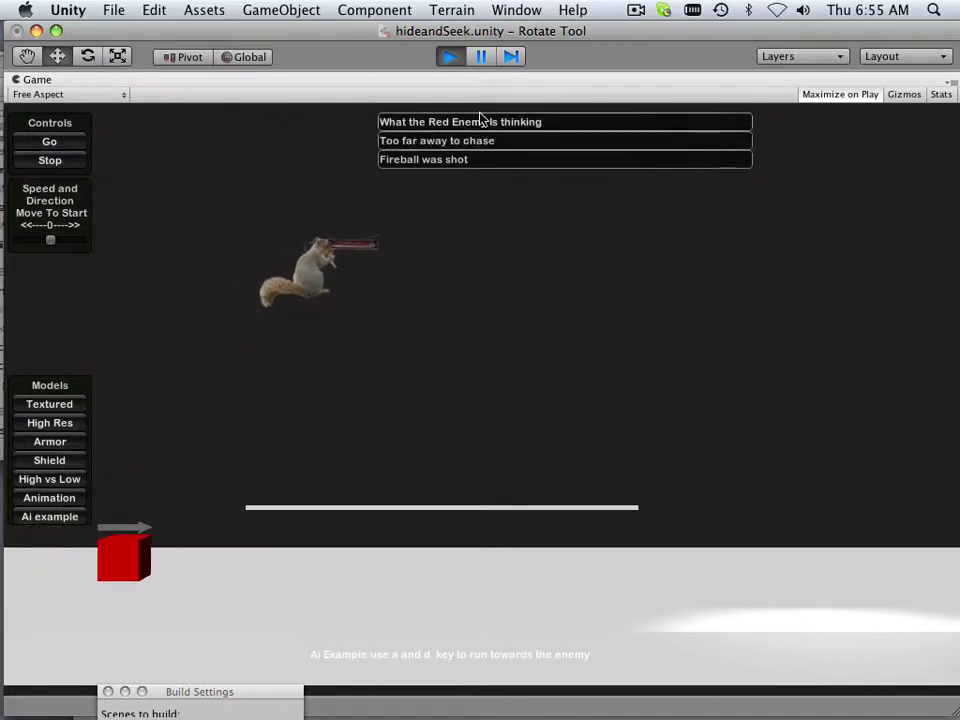
# Step: Stop play mode and move the Sphere near the plane to X 5.149185, Y -2.227291
pyautogui.click(450, 56)
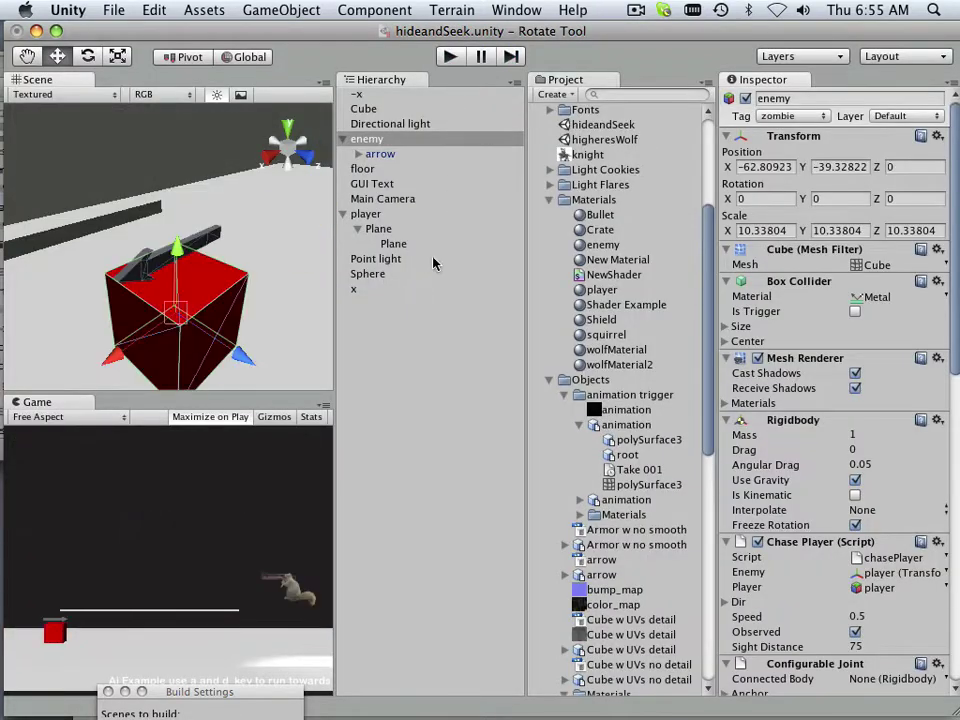
pyautogui.click(368, 274)
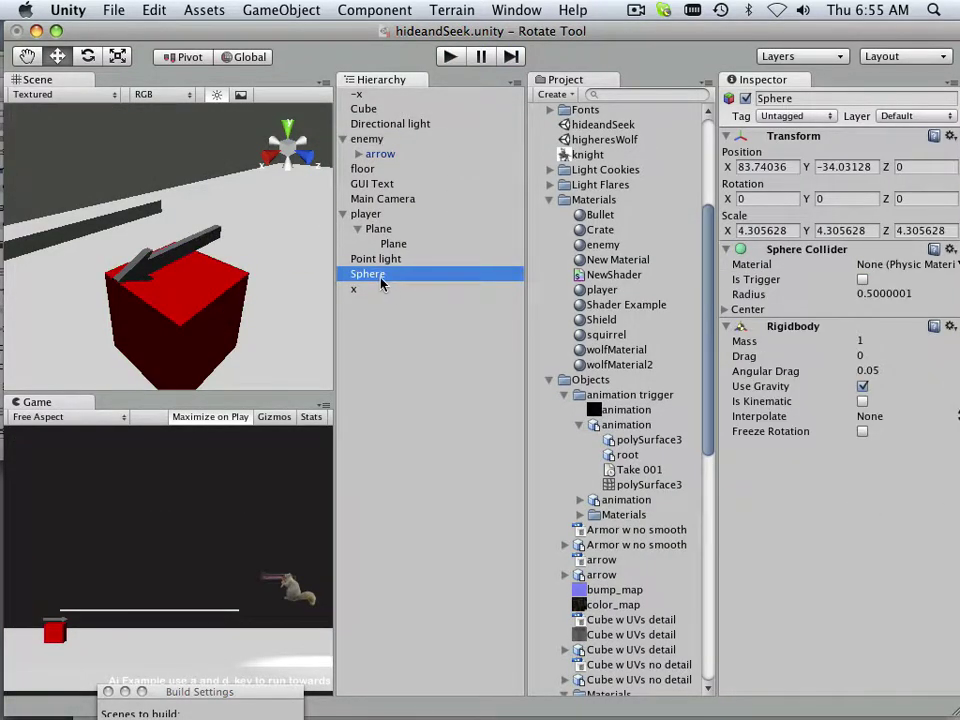
pyautogui.scroll(-5, 214, 274)
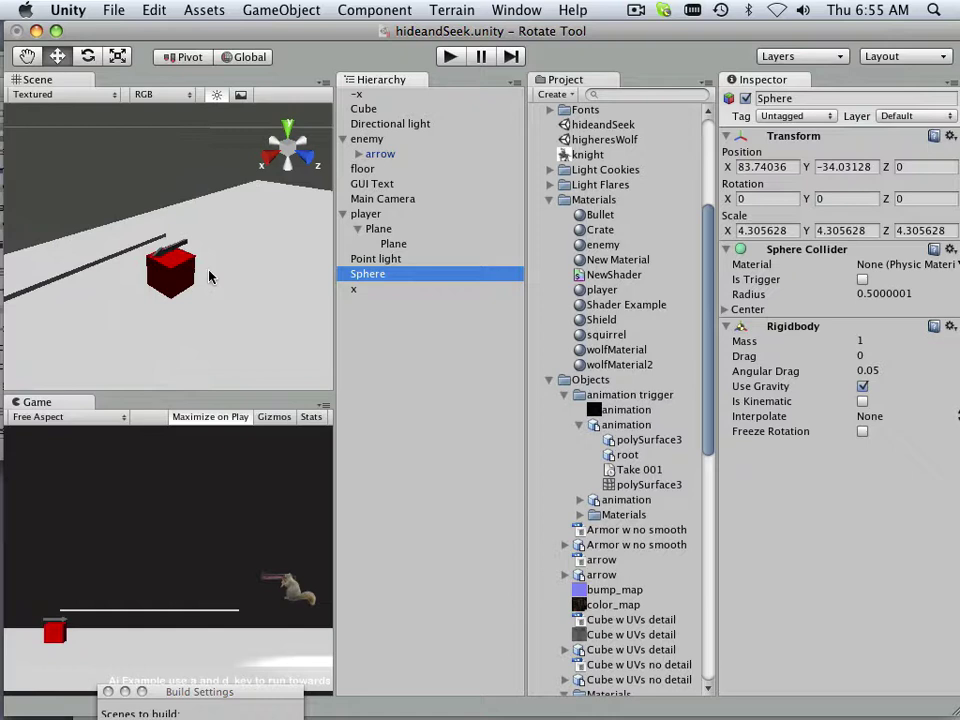
pyautogui.scroll(-5, 194, 276)
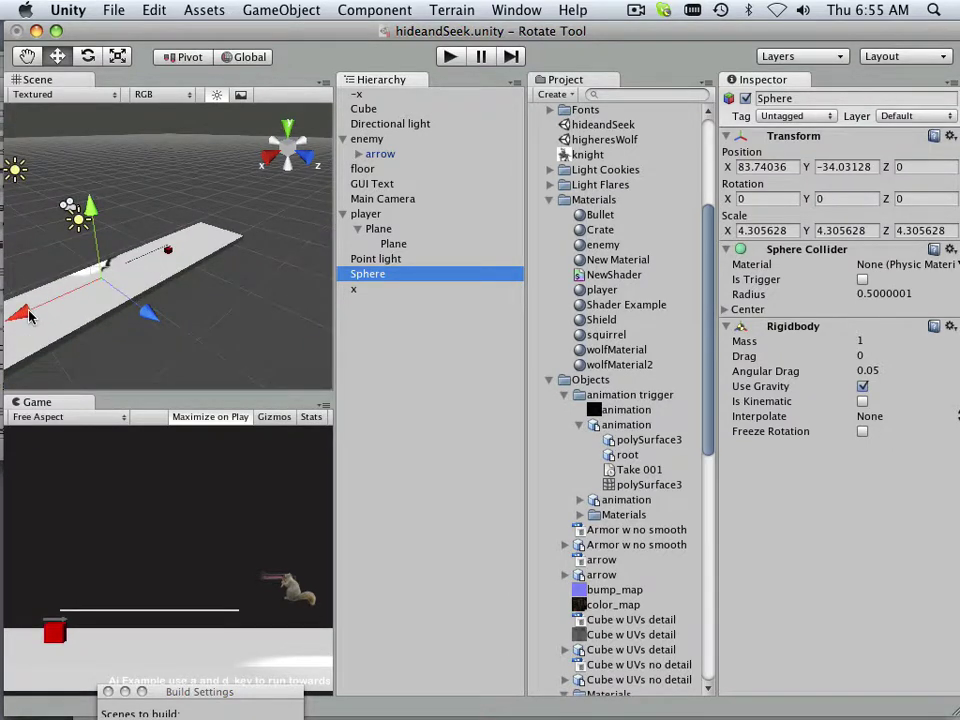
pyautogui.moveTo(22, 312); pyautogui.dragTo(90, 304)
pyautogui.moveTo(148, 189); pyautogui.dragTo(146, 176)
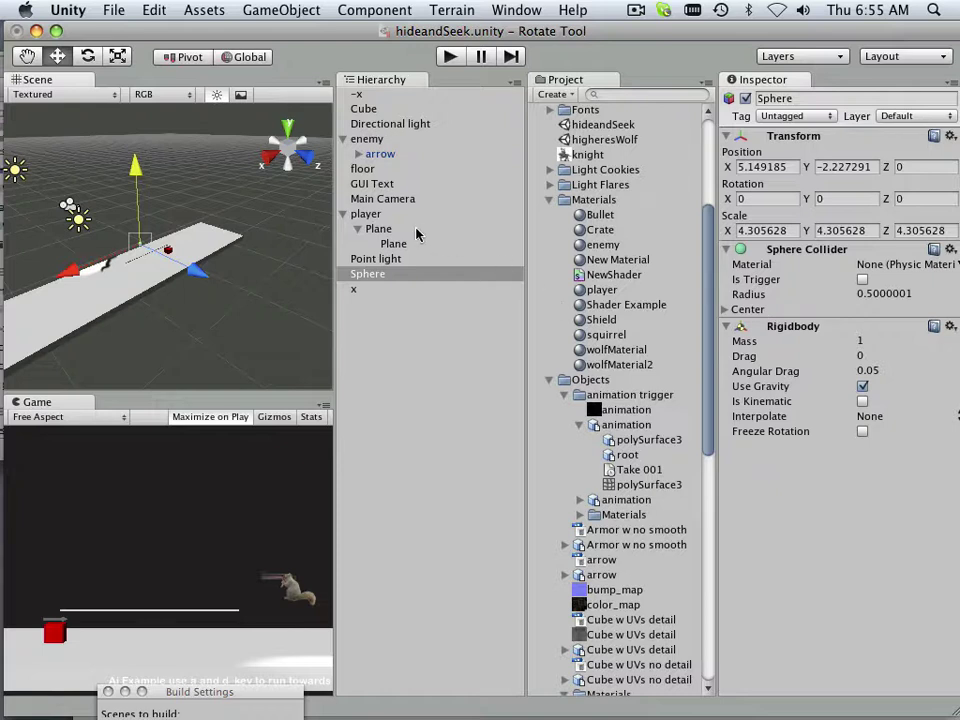
# Step: Delete the old Sphere and create a new sphere positioned near the plane
pyautogui.rightClick(380, 278)
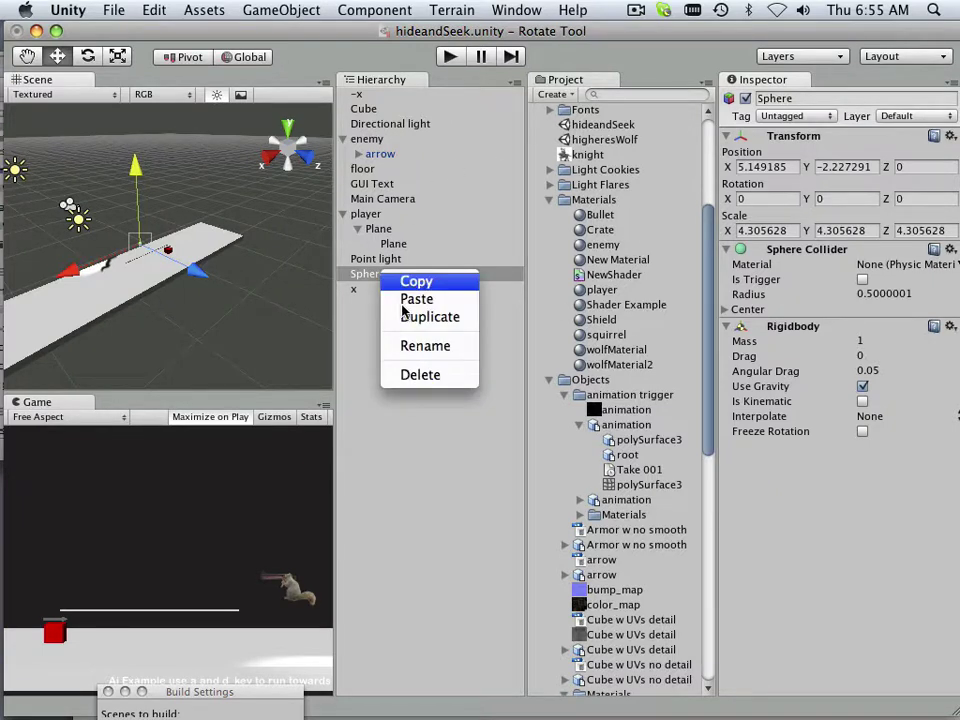
pyautogui.click(403, 374)
pyautogui.click(281, 10)
pyautogui.moveTo(290, 50)
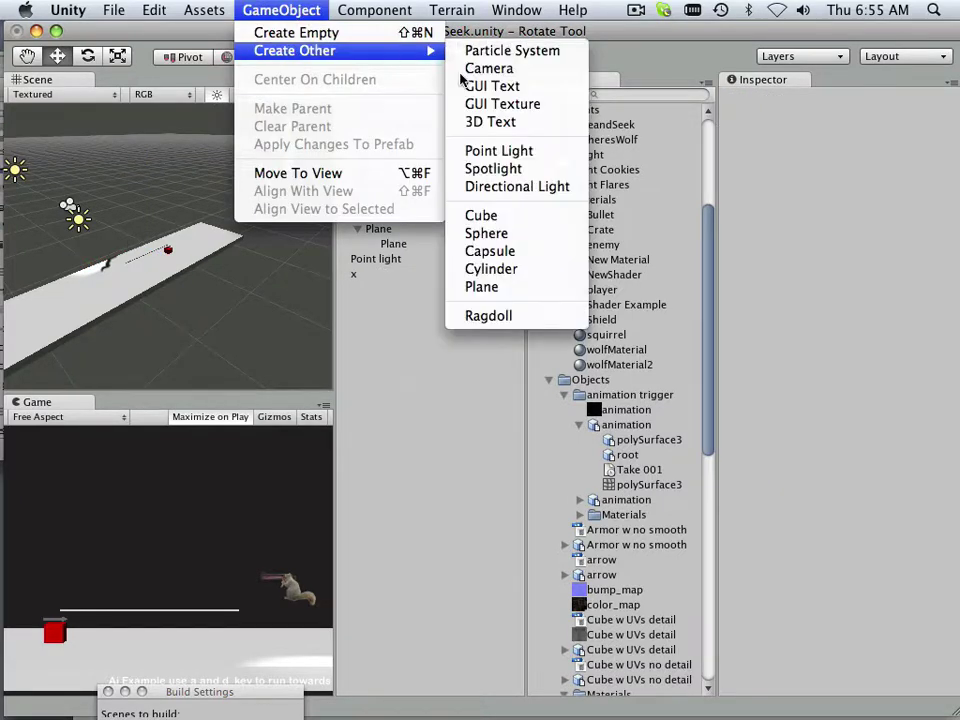
pyautogui.click(505, 234)
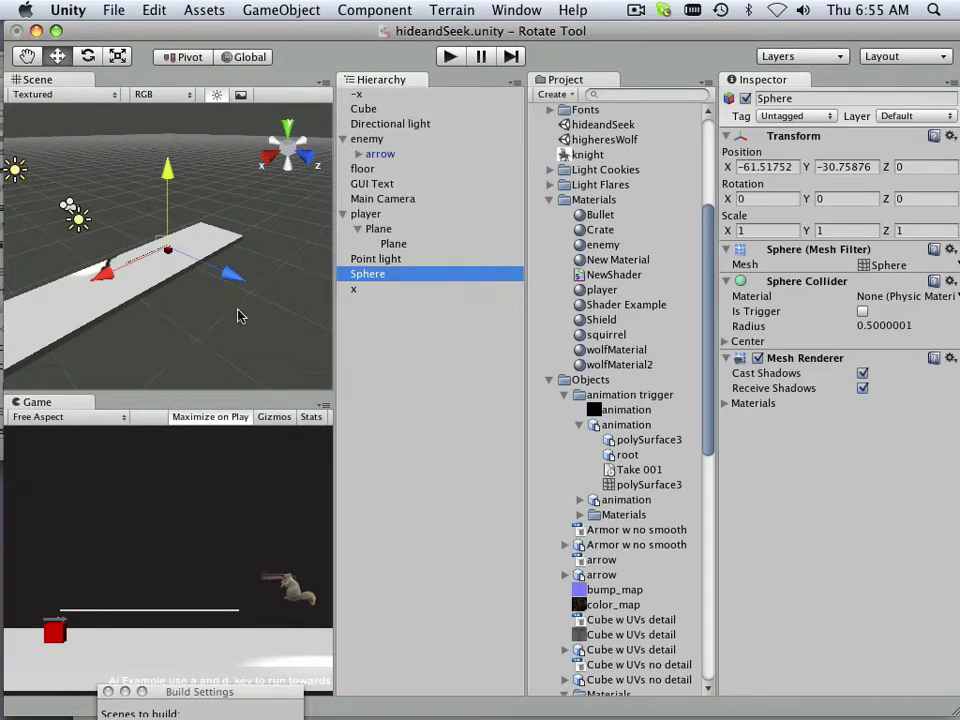
pyautogui.moveTo(104, 283); pyautogui.dragTo(152, 248)
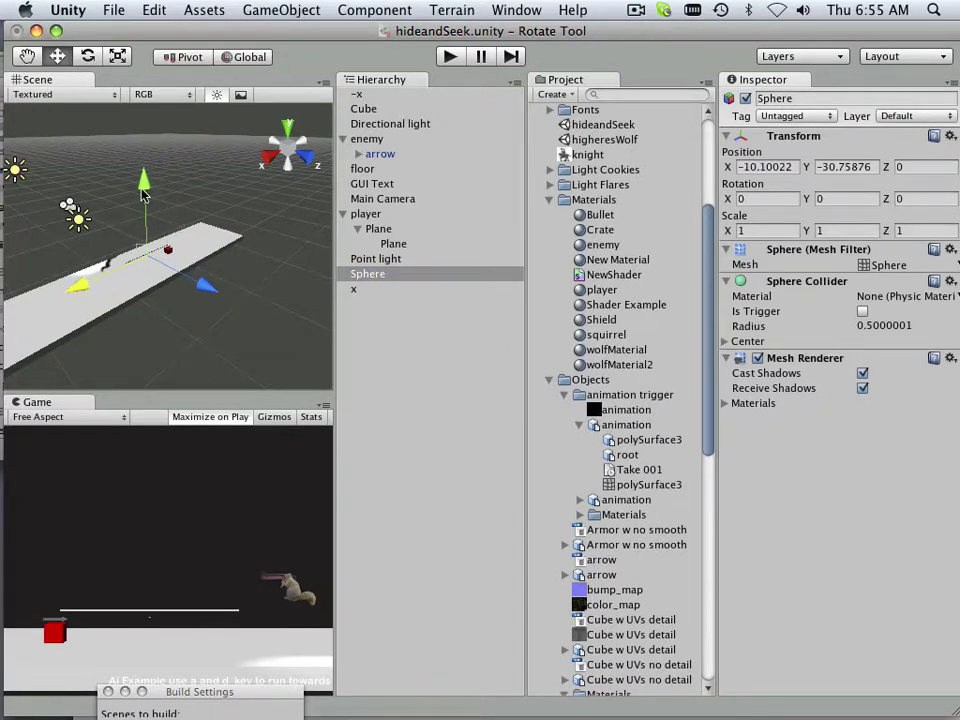
pyautogui.moveTo(148, 188); pyautogui.dragTo(150, 191)
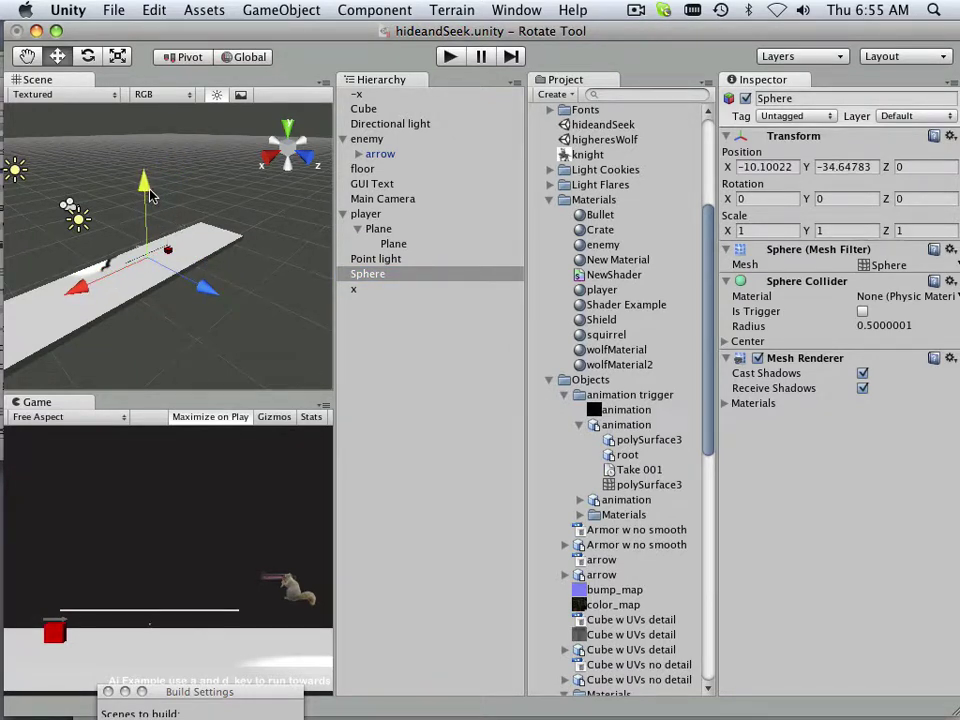
# Step: Add a Physics > Rigidbody component to the new sphere and start play mode
pyautogui.click(245, 8)
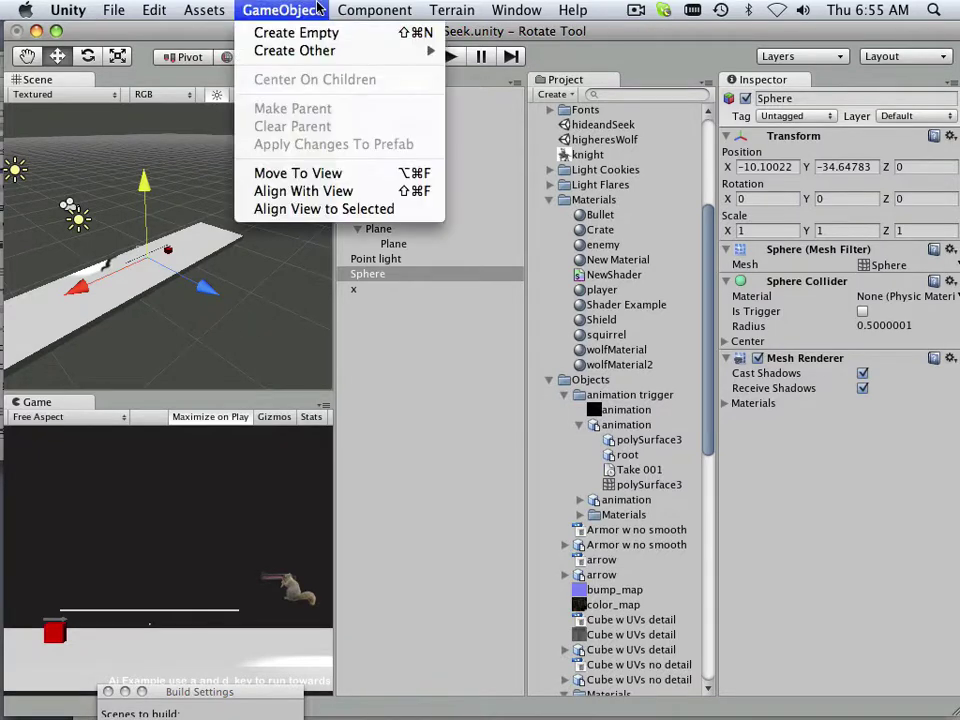
pyautogui.moveTo(355, 13)
pyautogui.moveTo(460, 68)
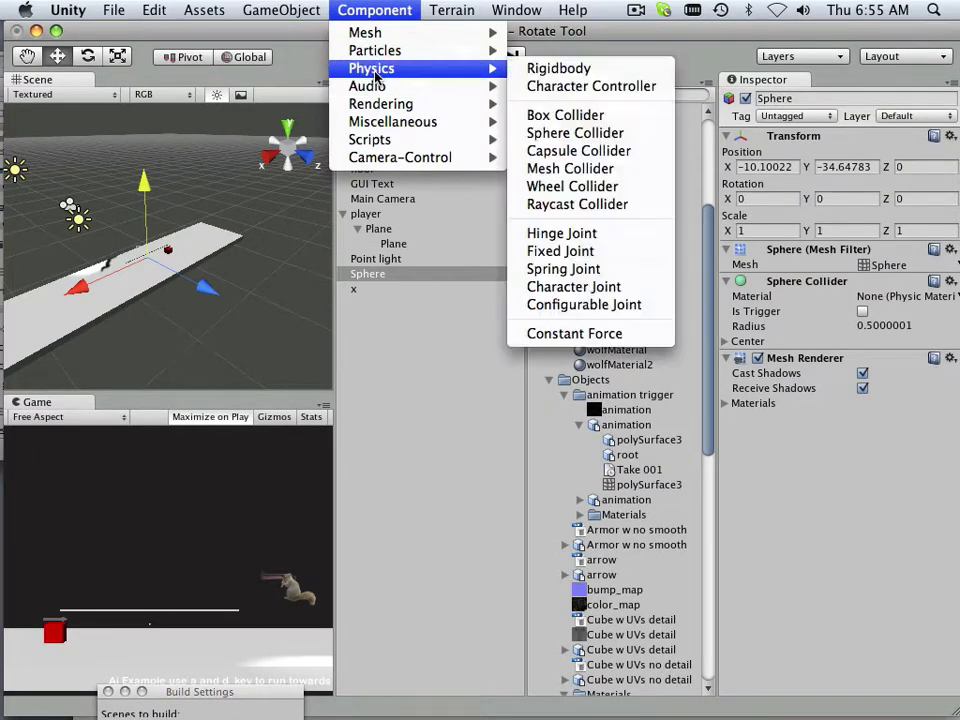
pyautogui.click(545, 69)
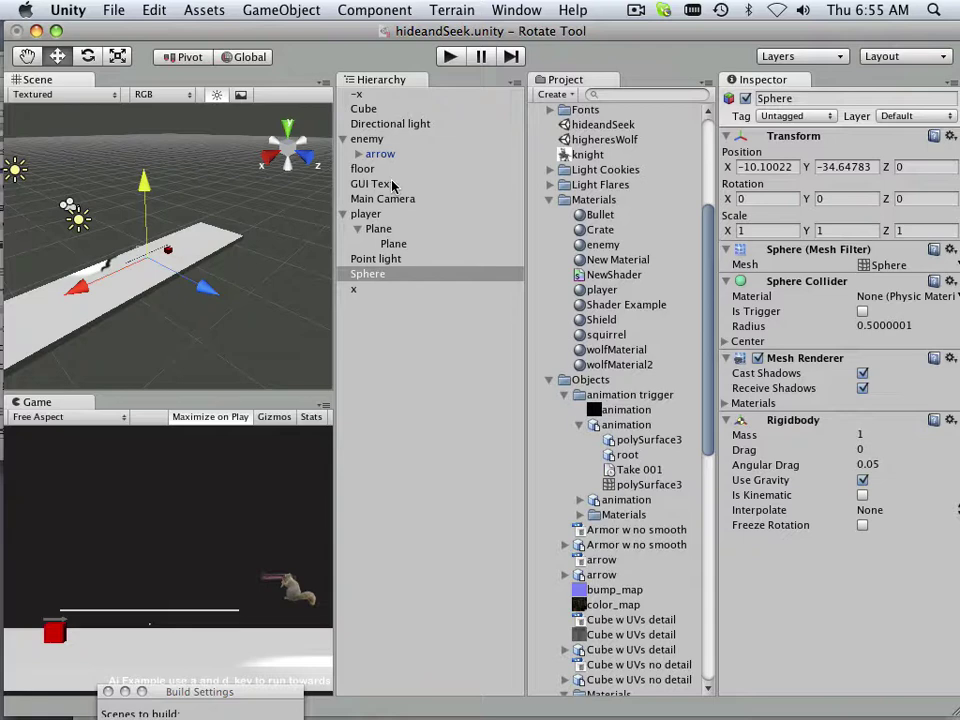
pyautogui.click(451, 57)
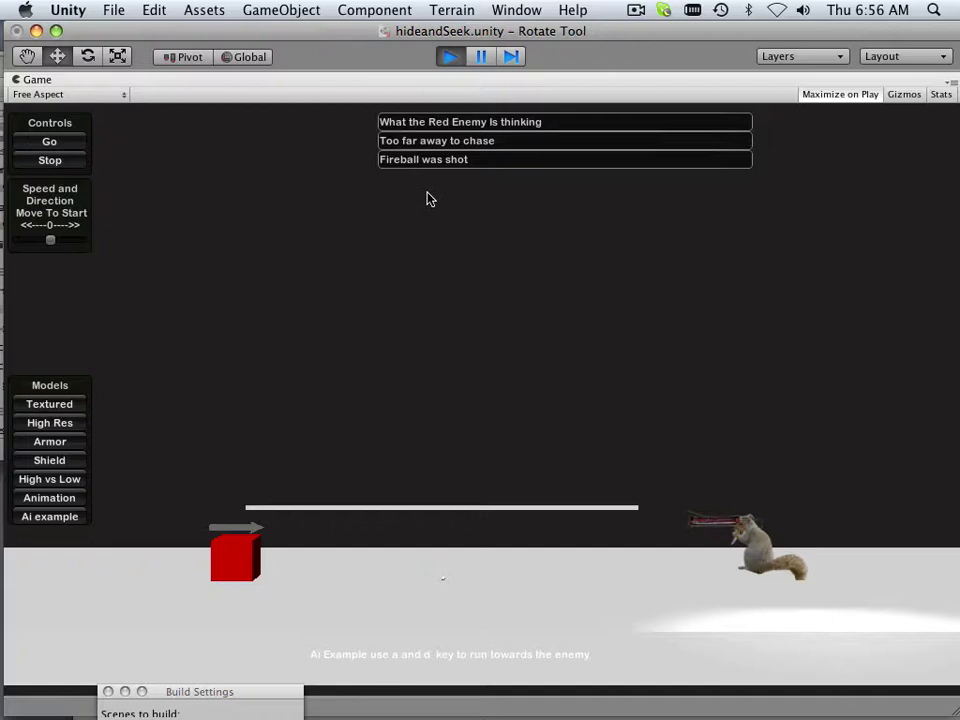
# Step: Run the squirrel back and forth with a and d so the red enemy charges and follows
pyautogui.press('d')
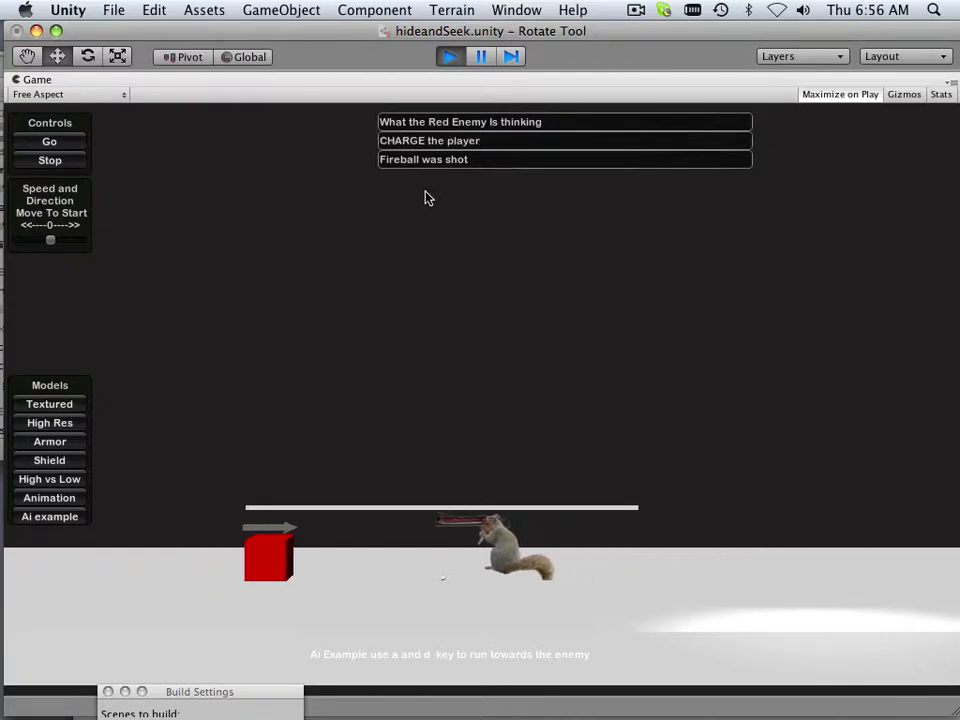
pyautogui.press('d')
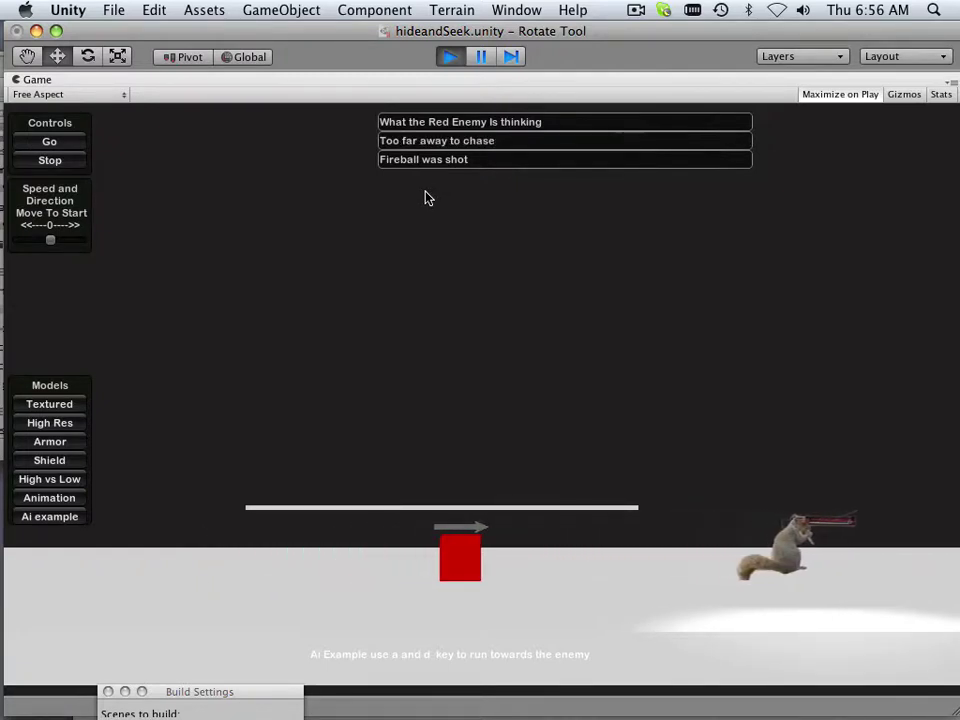
pyautogui.press('d')
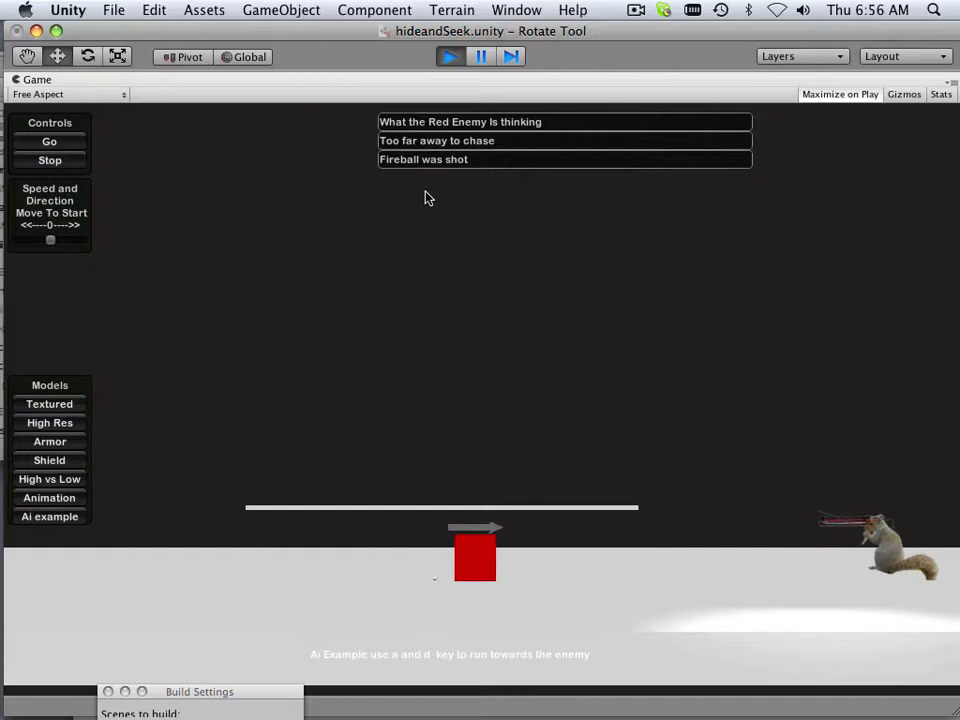
pyautogui.press('d')
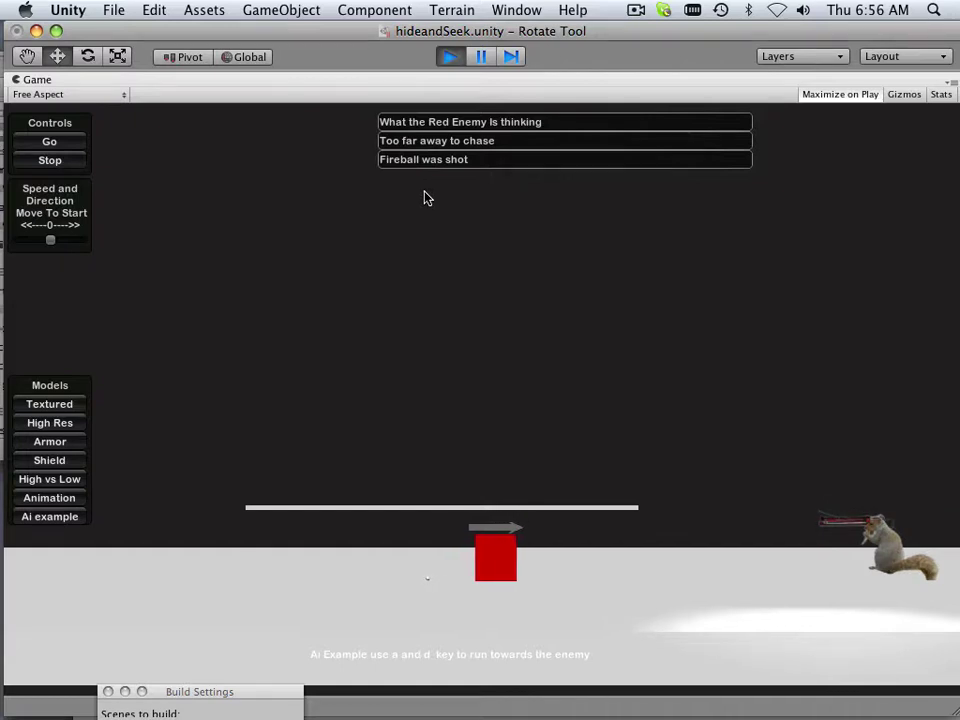
pyautogui.press('d')
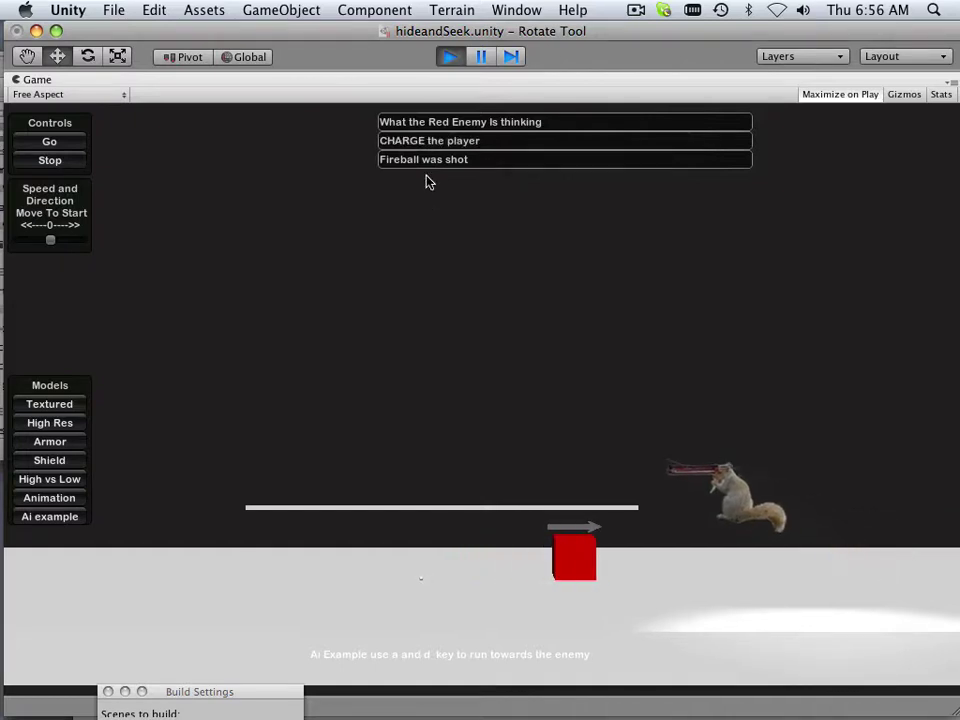
pyautogui.press('d')
pyautogui.press('a')
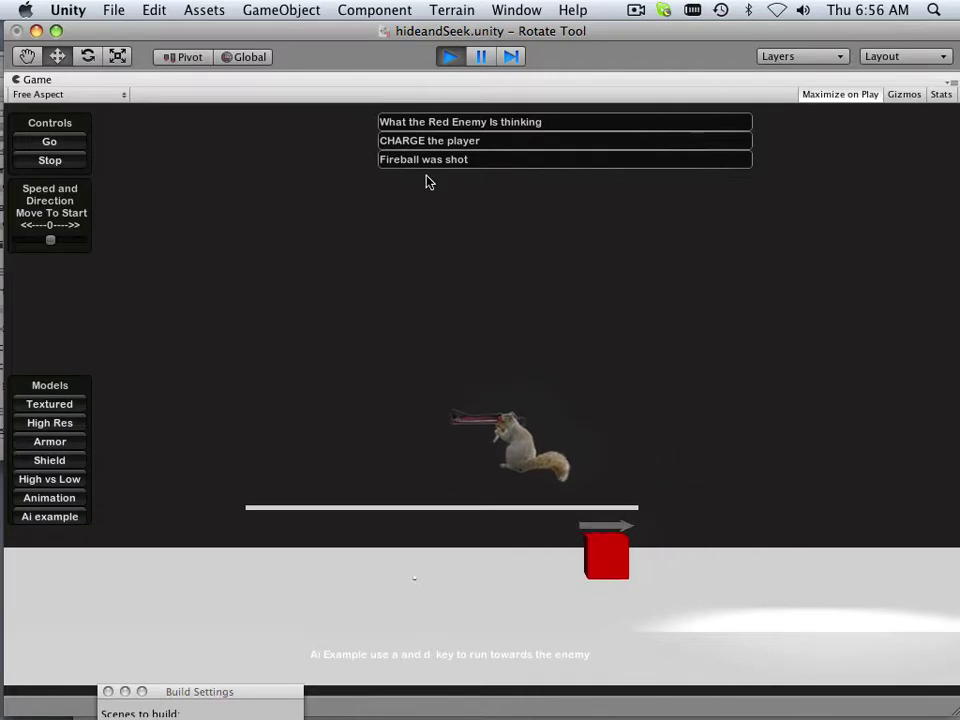
pyautogui.press('a')
pyautogui.press('a')
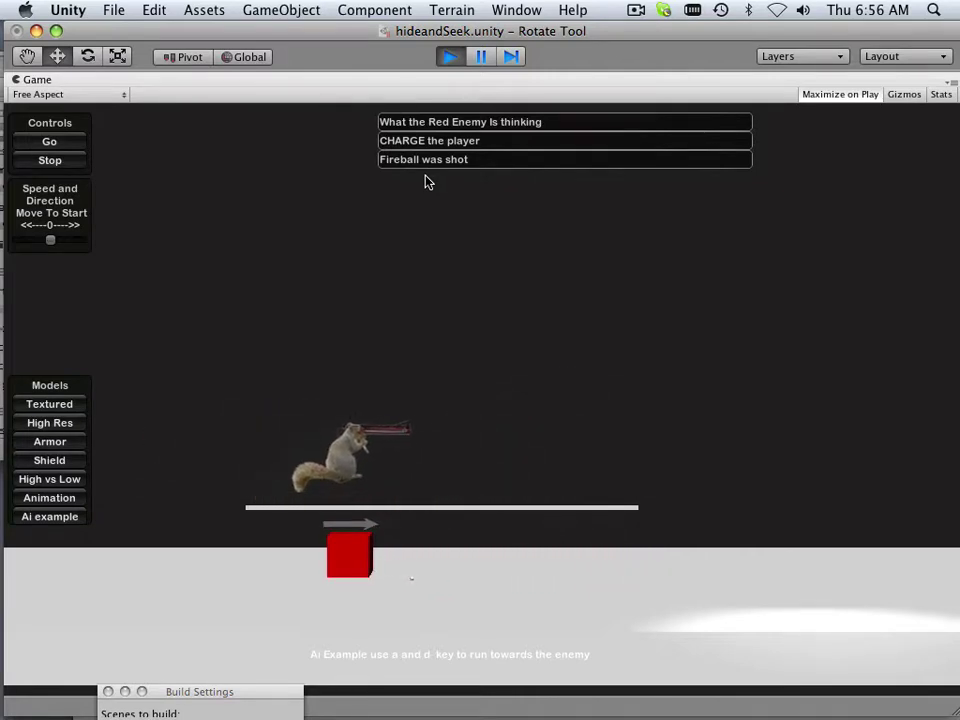
pyautogui.press('d')
pyautogui.press('d')
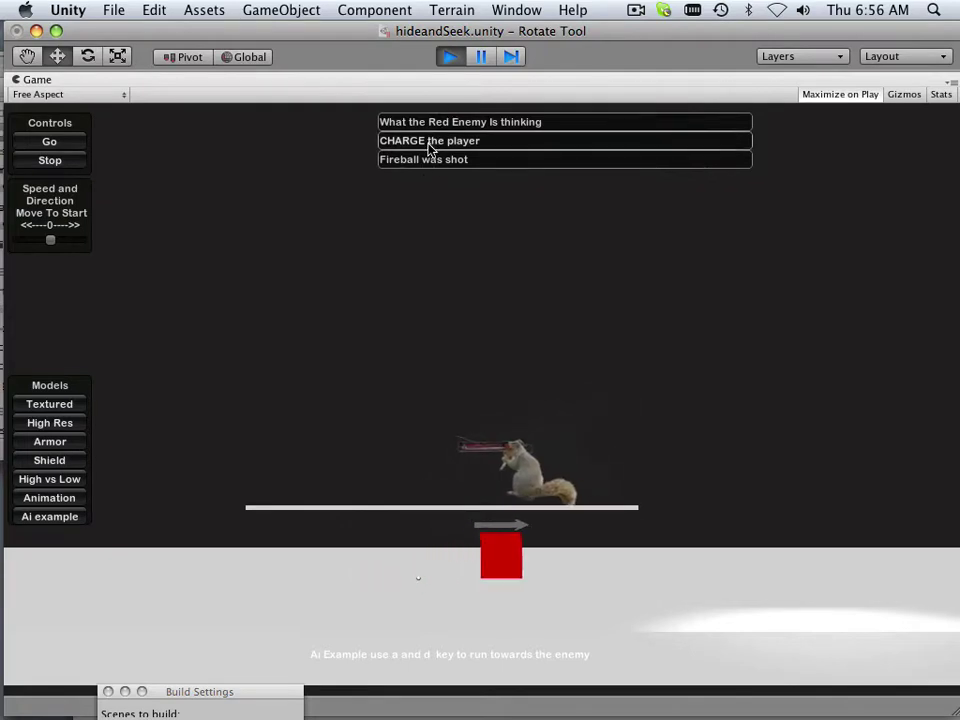
pyautogui.press('a')
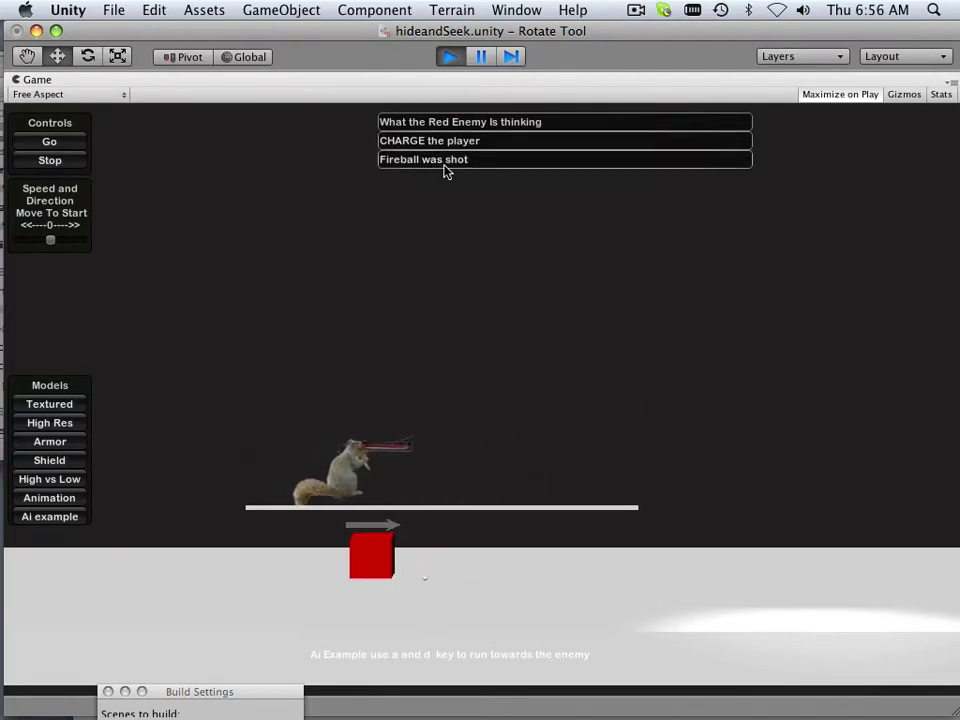
pyautogui.press('d')
pyautogui.press('a')
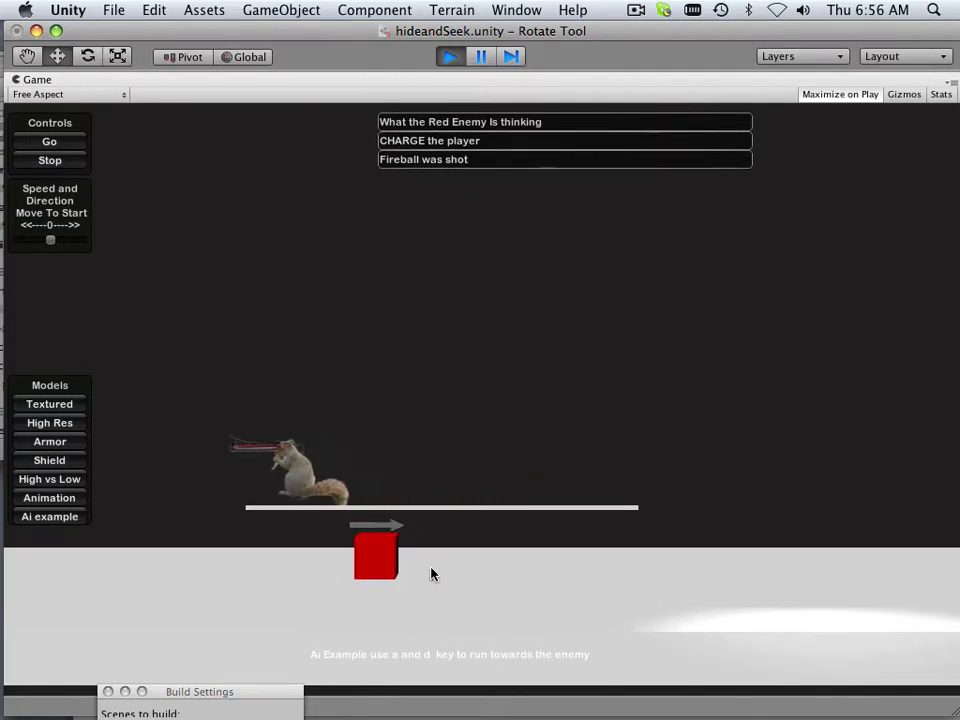
pyautogui.press('d')
pyautogui.press('d')
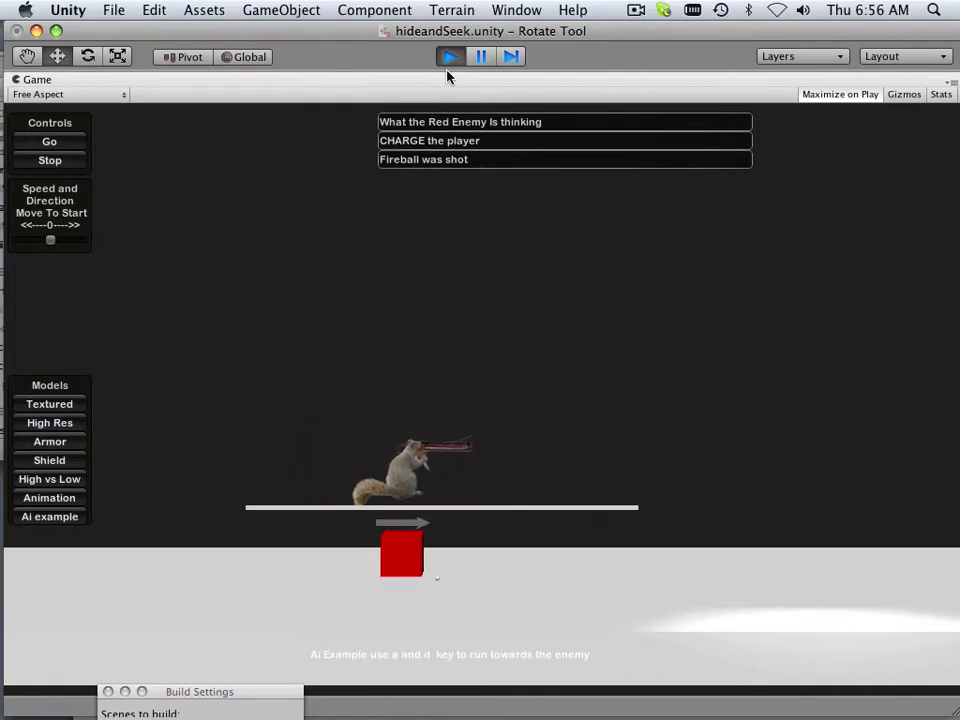
pyautogui.press('a')
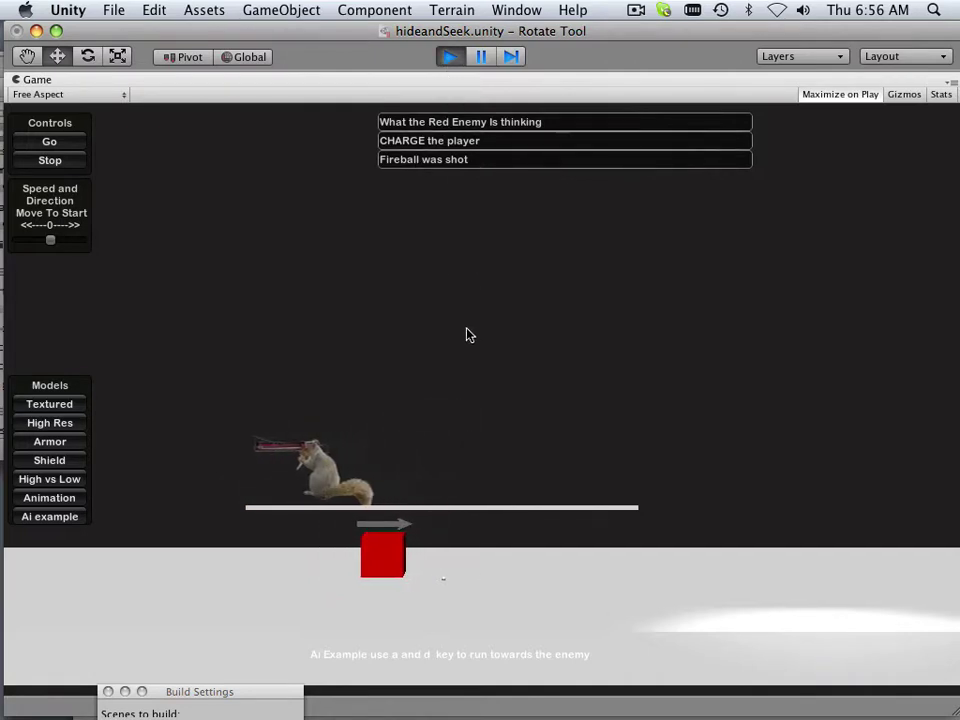
pyautogui.press('d')
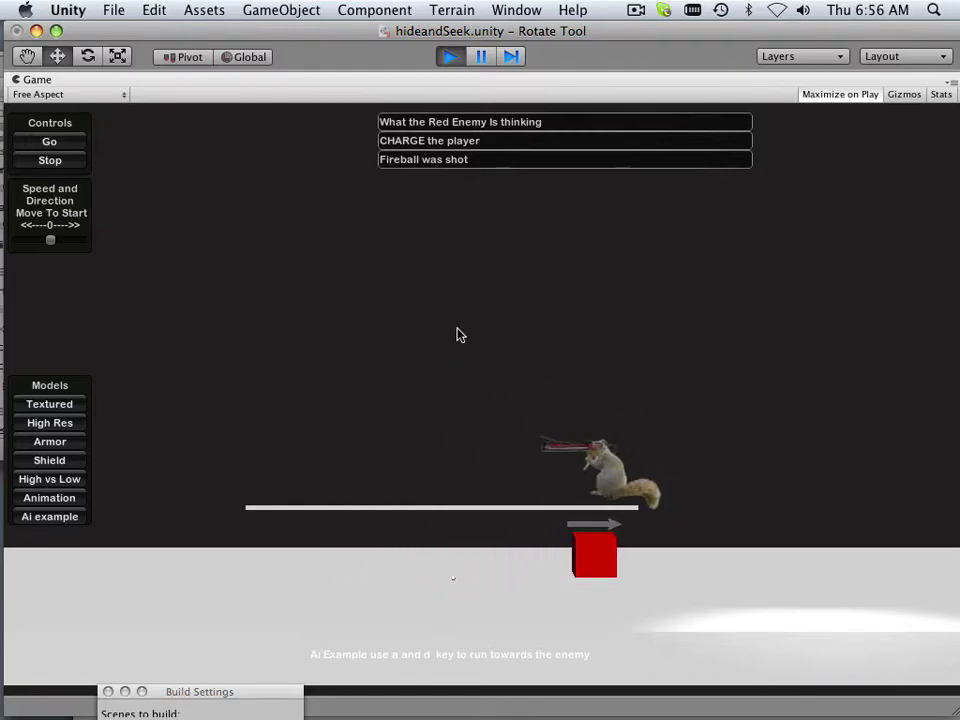
pyautogui.press('a')
pyautogui.press('a')
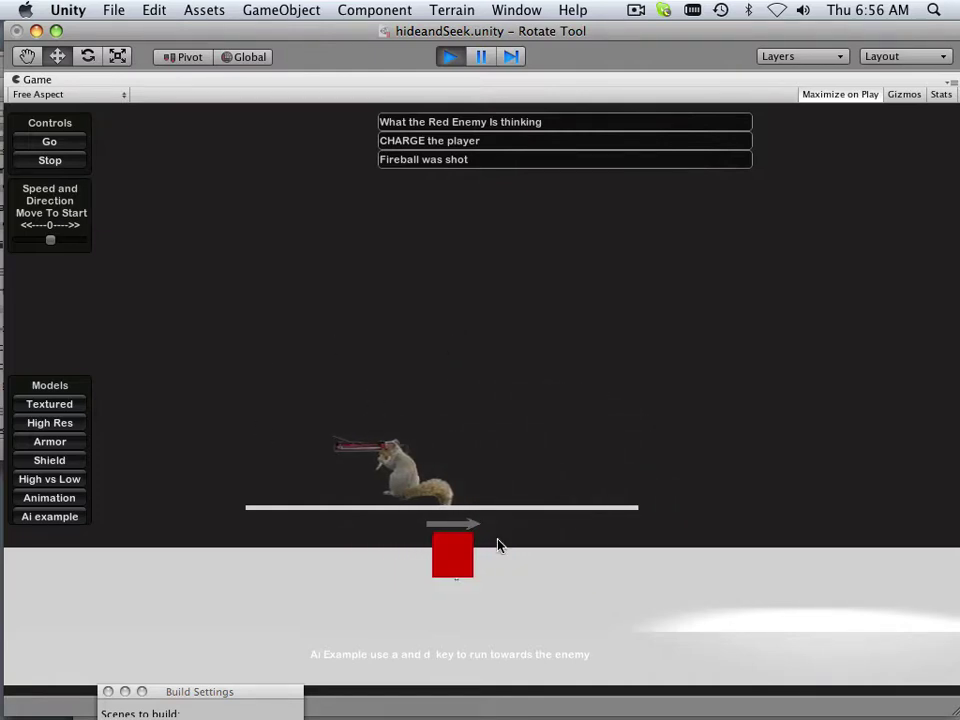